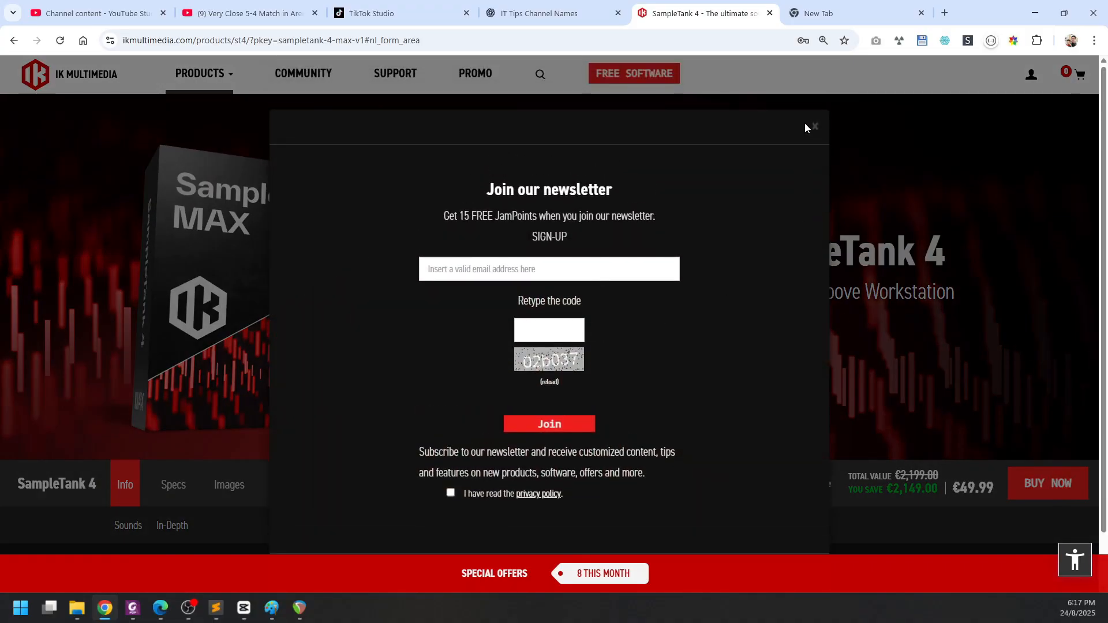
Dismiss the newsletter sign-up and check the sale price on the SampleTank 4 product page.
click(814, 127)
double_click(990, 489)
drag(989, 491, 993, 493)
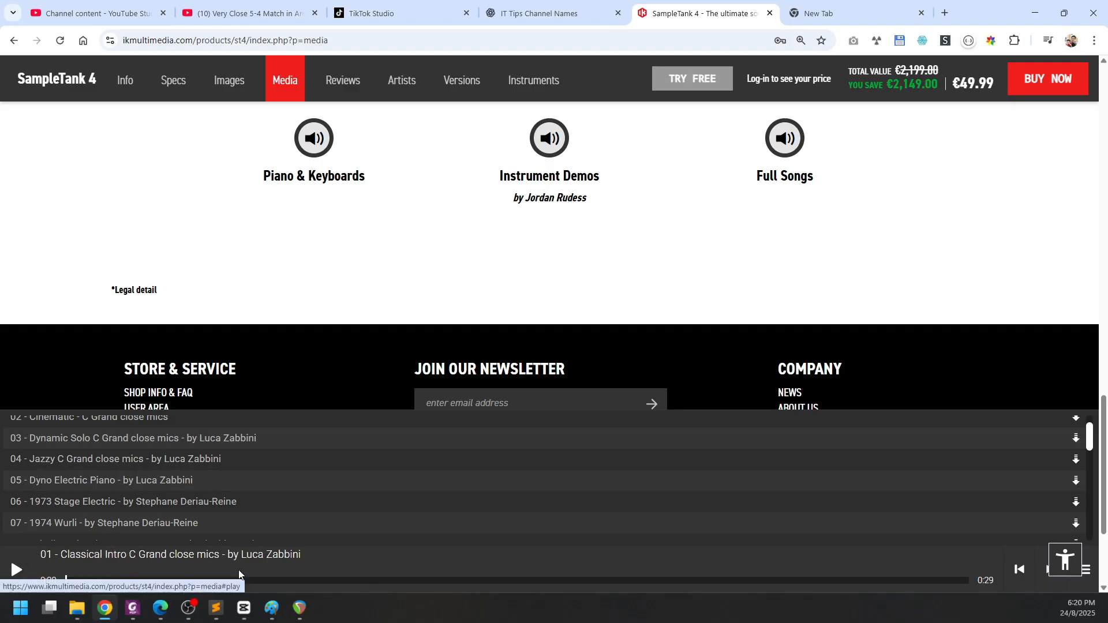
Look through the SampleTank 4 media, specs and info pages, including the MAX overview and the current price.
scroll(337, 361, up, 10)
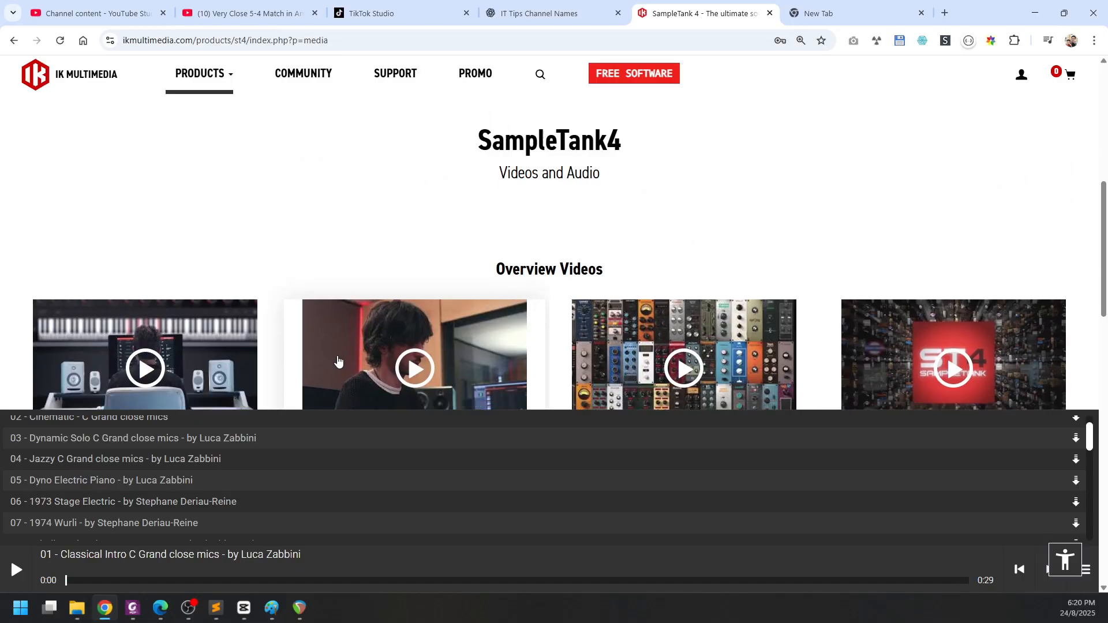
scroll(781, 317, up, 5)
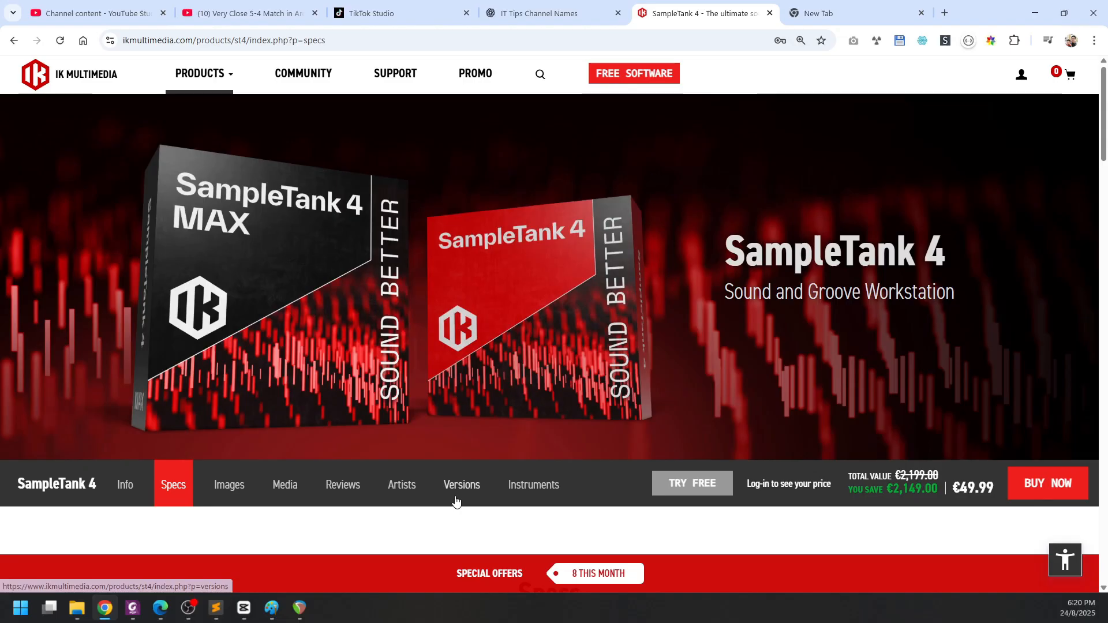
scroll(454, 497, down, 1)
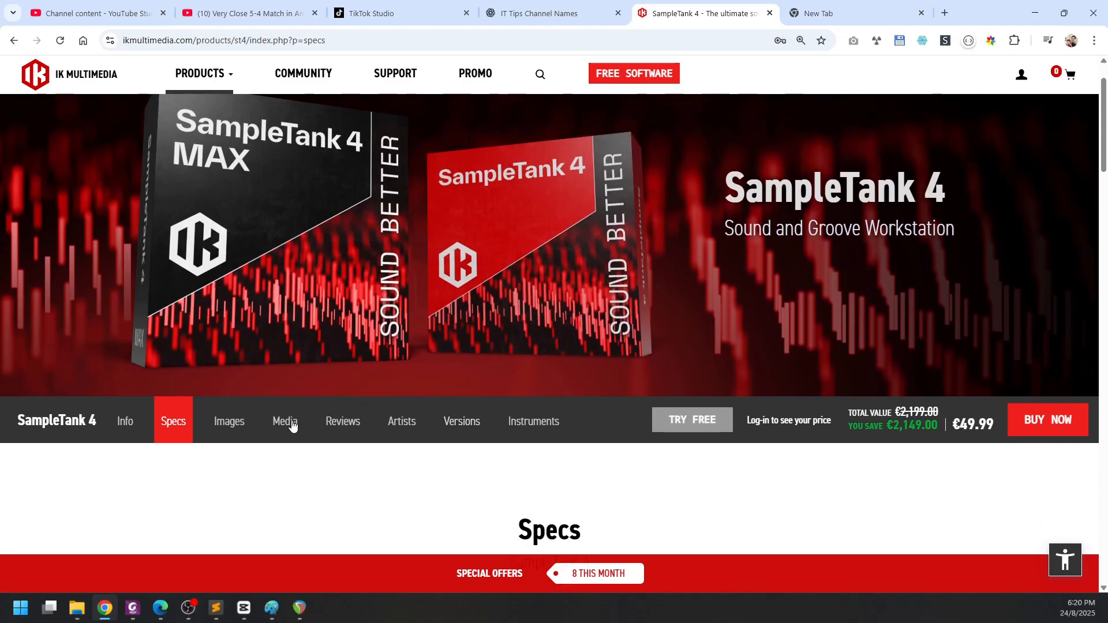
click(128, 421)
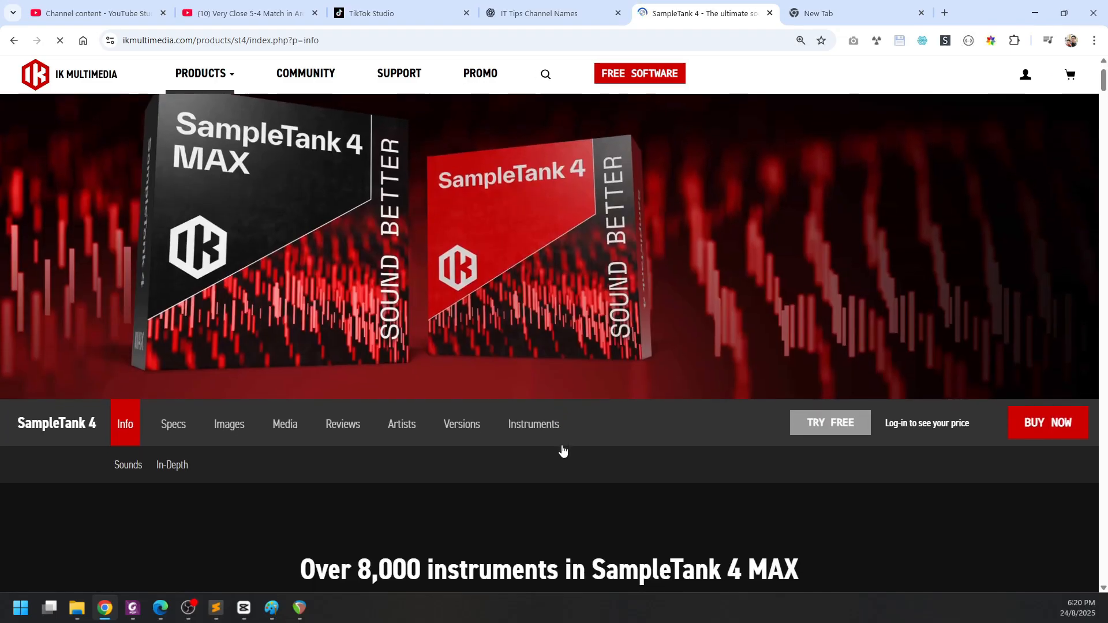
scroll(563, 450, down, 4)
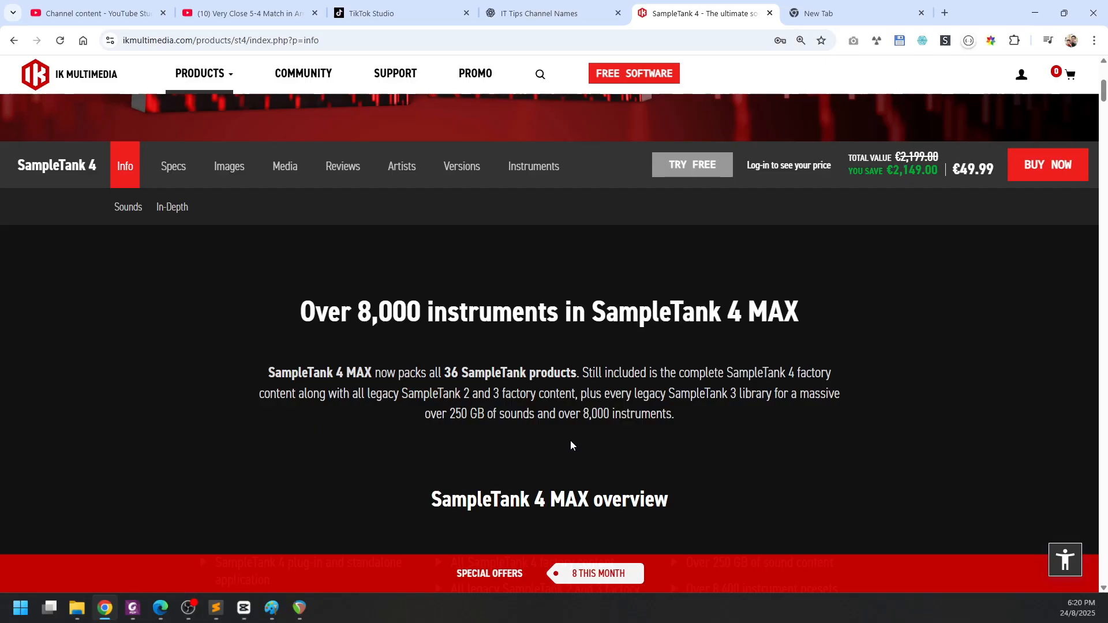
scroll(634, 450, up, 4)
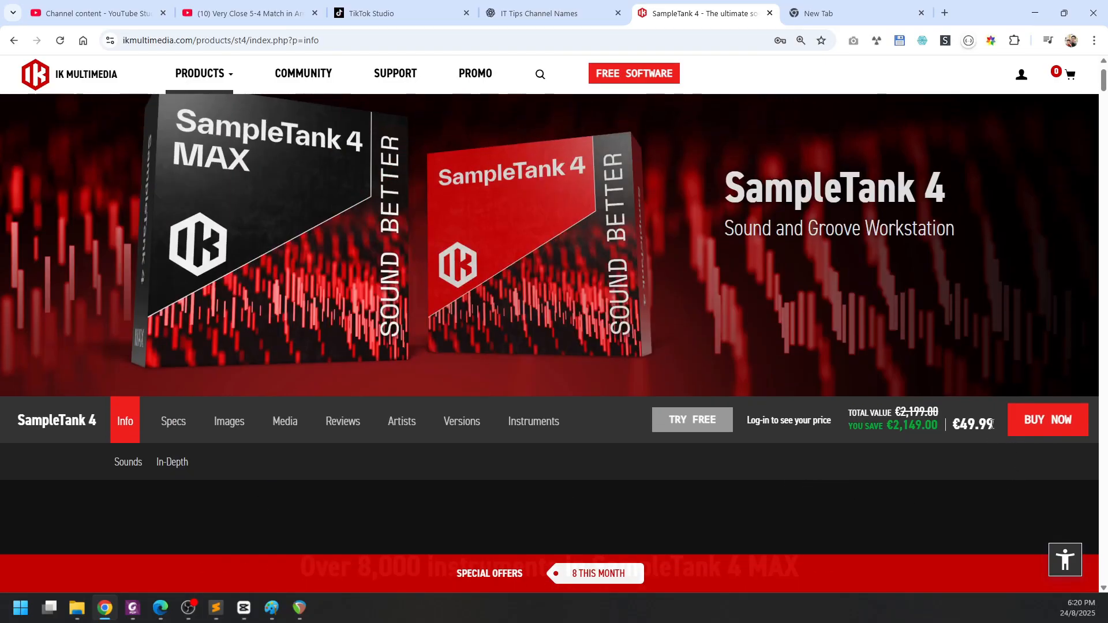
drag(994, 427, 957, 425)
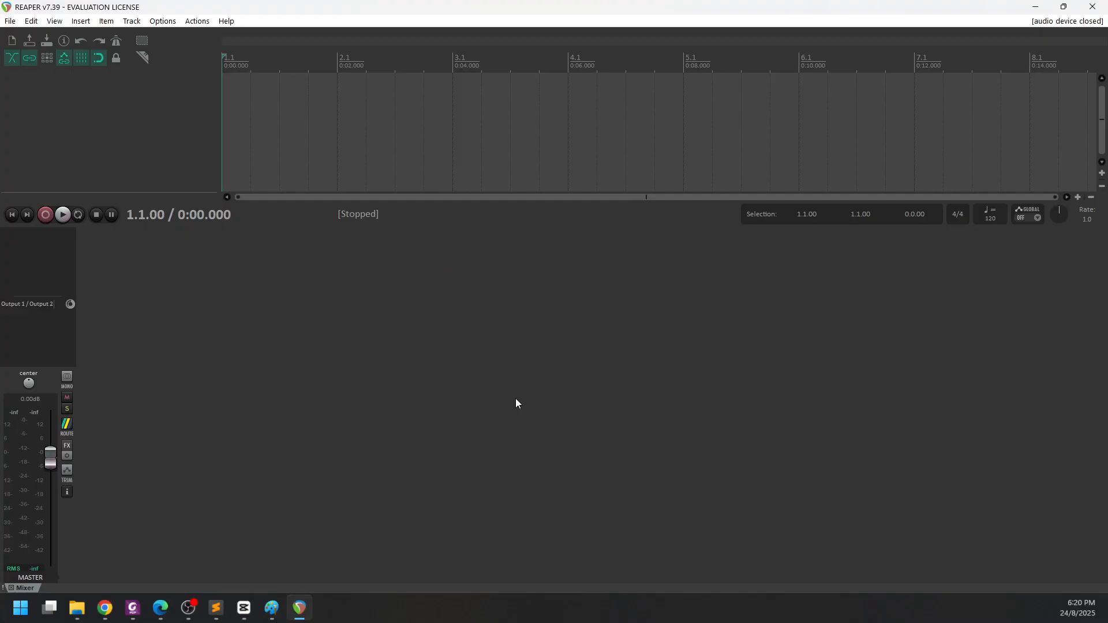
In REAPER, open the VST plug-in preferences and bring up the folder browser for adding a plug-in path.
click(163, 21)
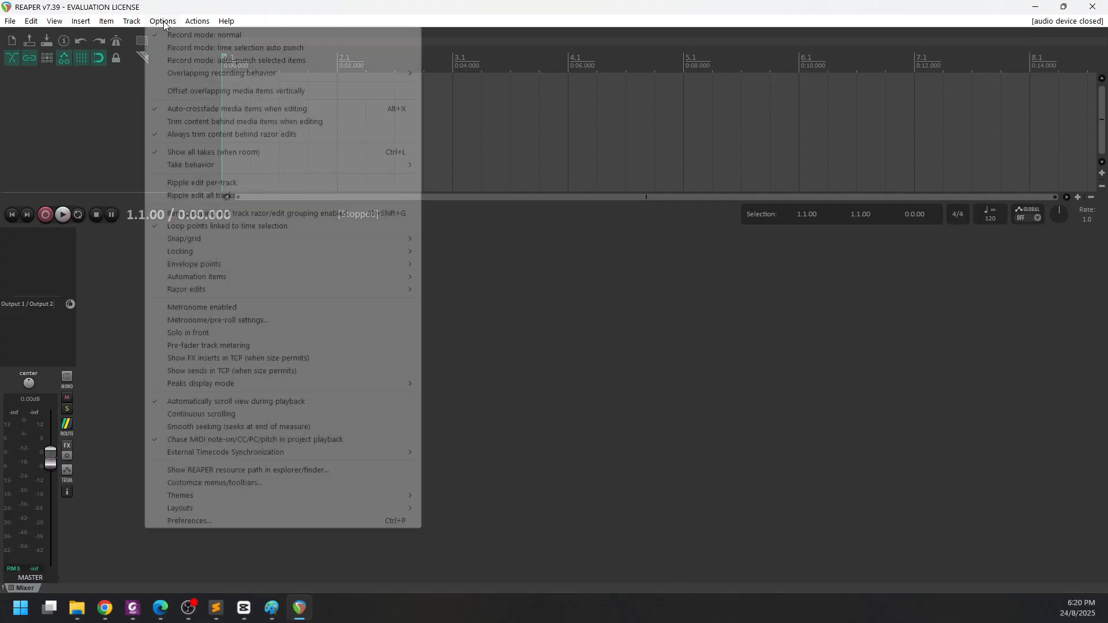
click(261, 521)
scroll(163, 173, up, 5)
scroll(166, 173, down, 6)
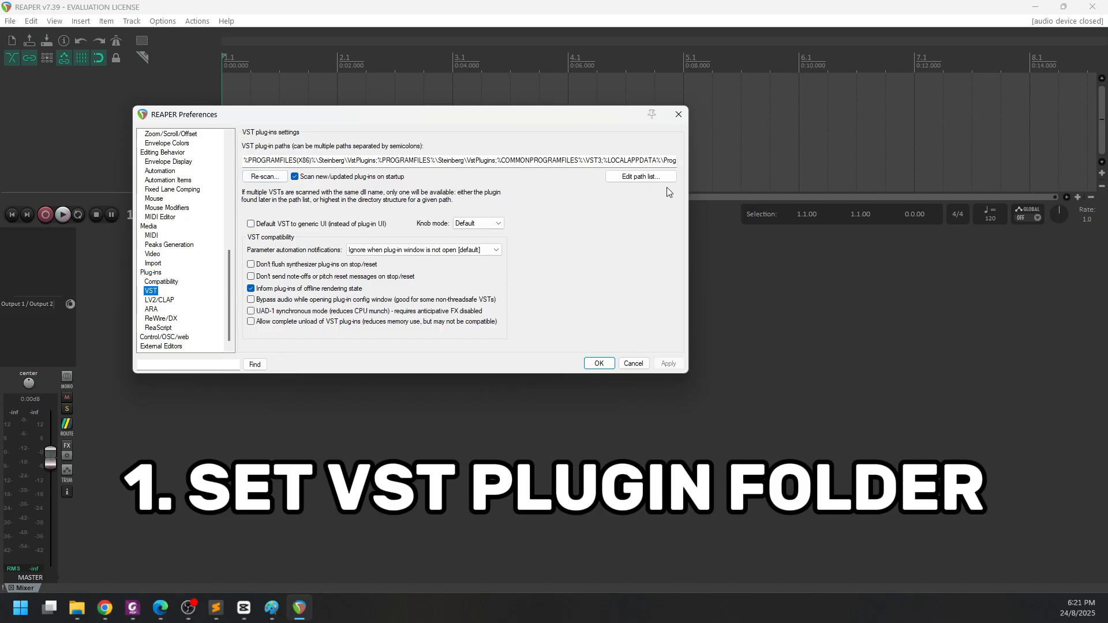
click(639, 176)
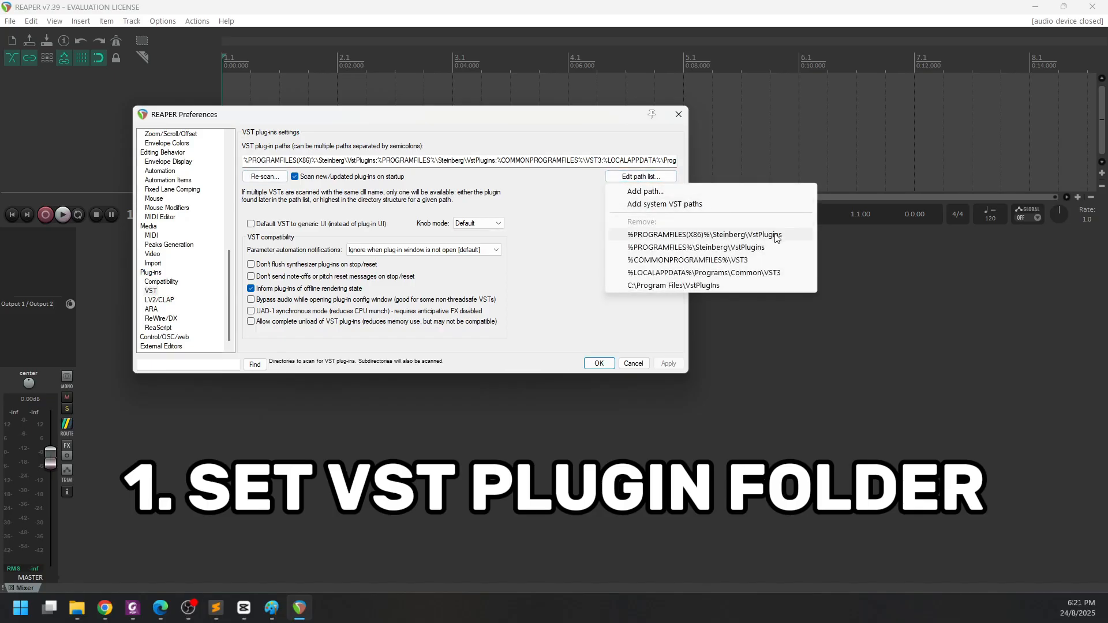
click(722, 195)
scroll(583, 346, down, 1)
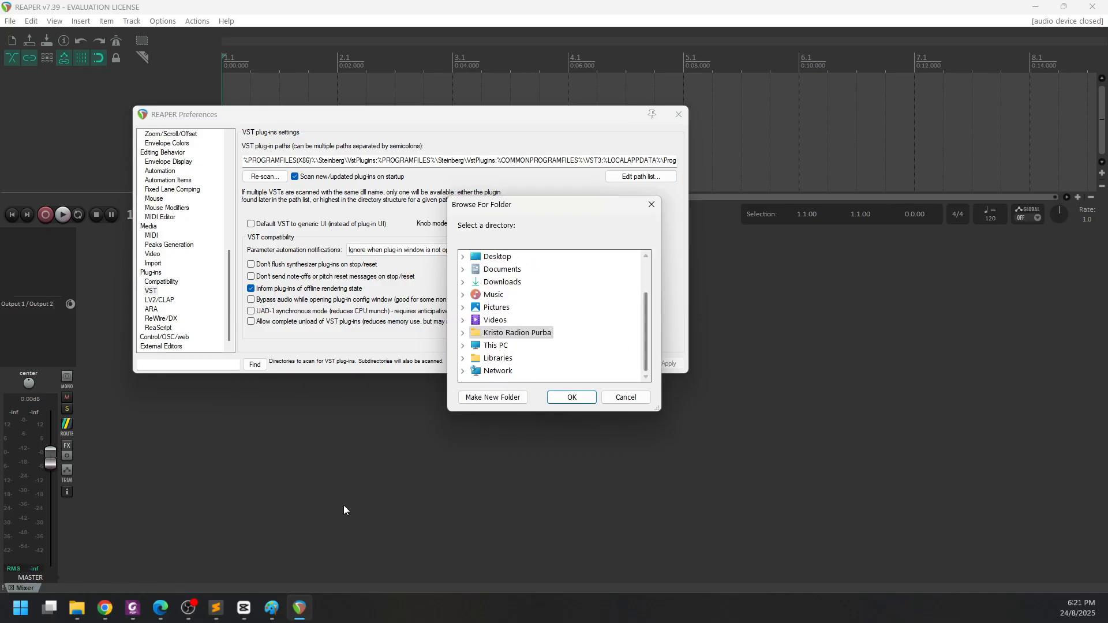
Switch to File Explorer and locate SampleTank 4.dll in C:\Program Files\VstPlugIns.
mouse_move(76, 609)
click(81, 548)
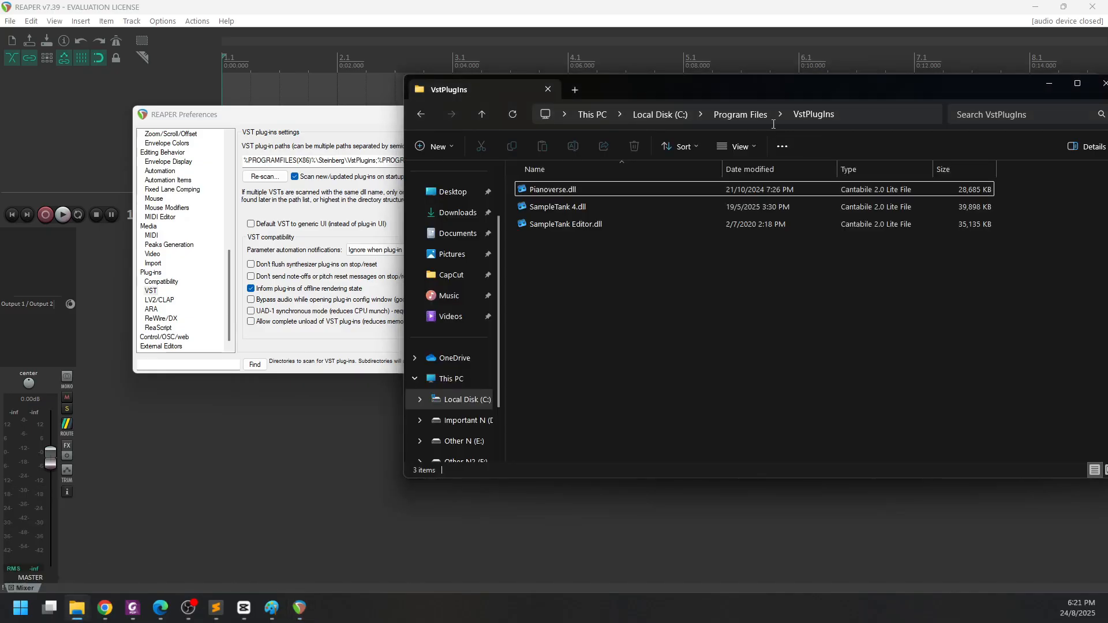
drag(833, 91, 662, 101)
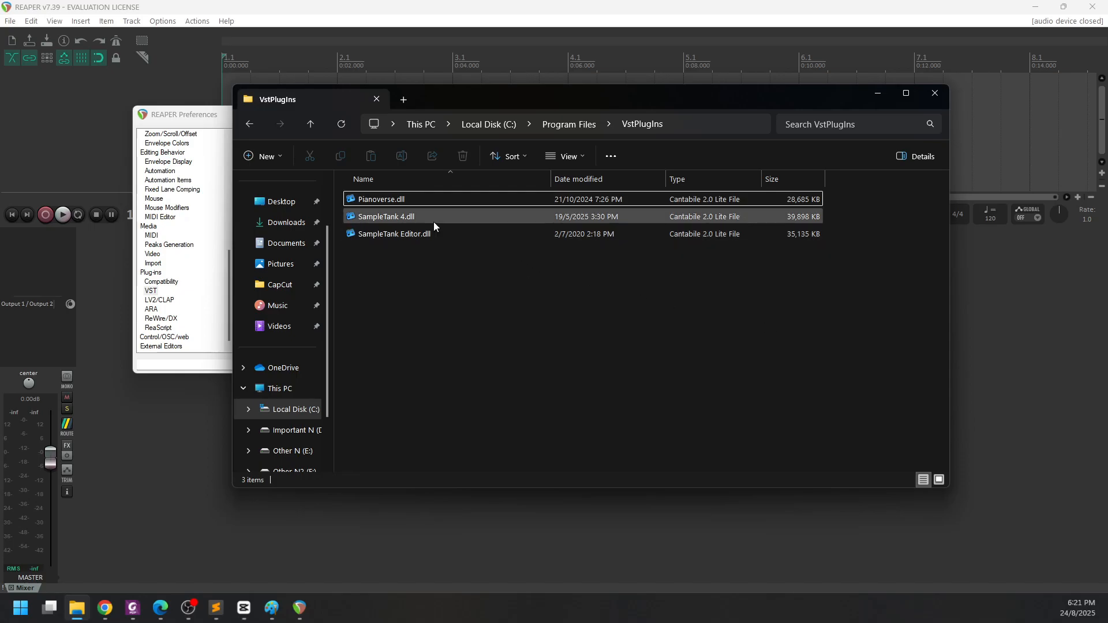
click(413, 217)
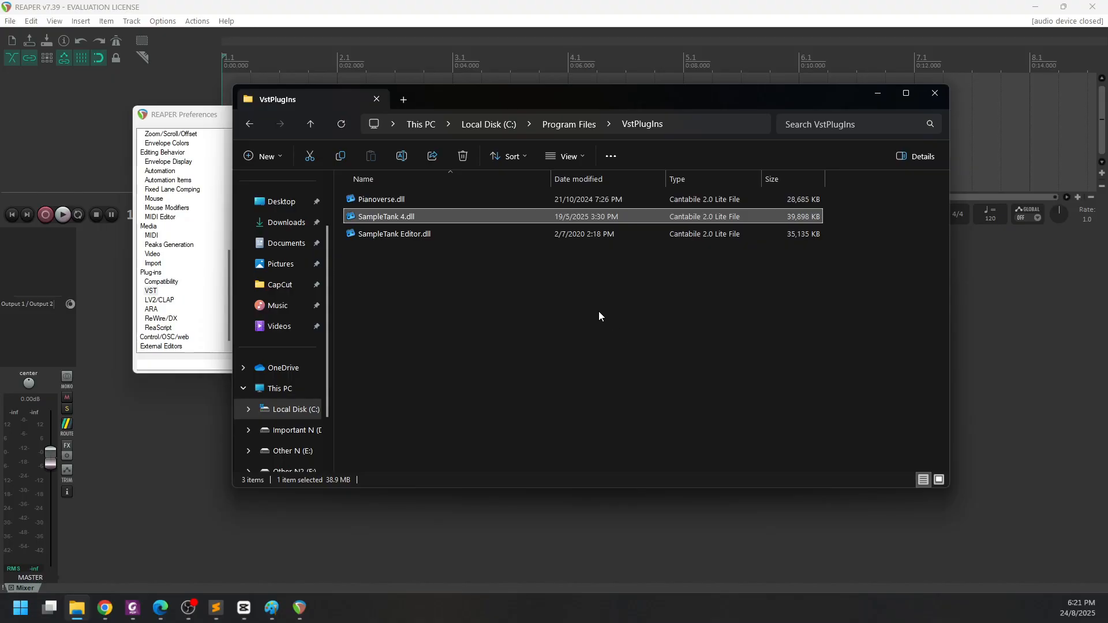
drag(479, 112, 593, 123)
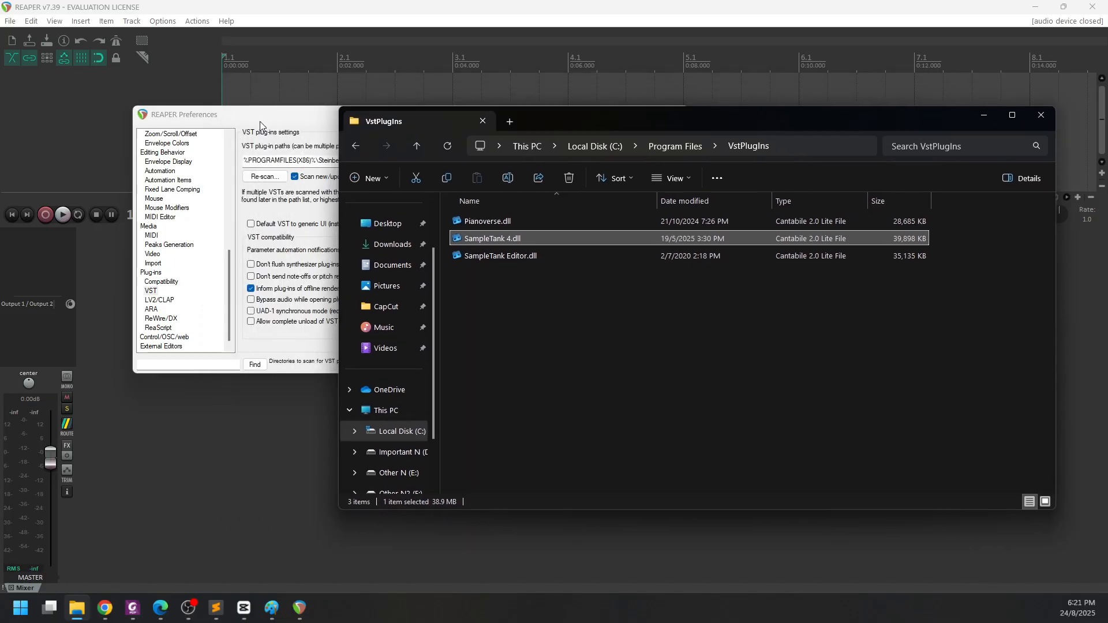
Return to REAPER, cancel the folder selection and close the preferences without saving changes.
click(293, 115)
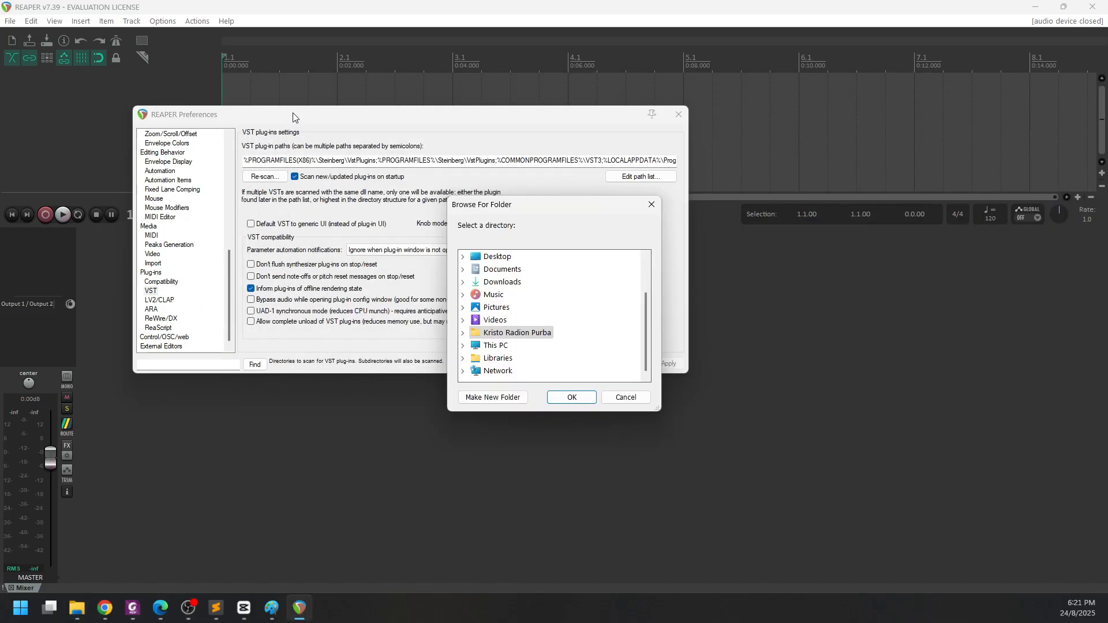
click(623, 398)
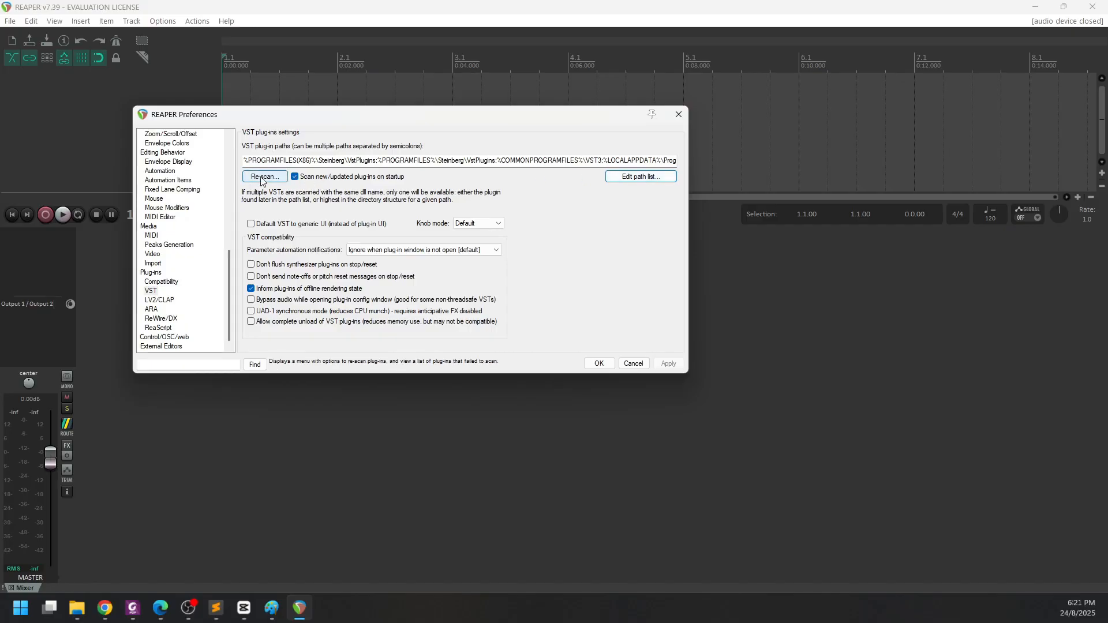
click(639, 366)
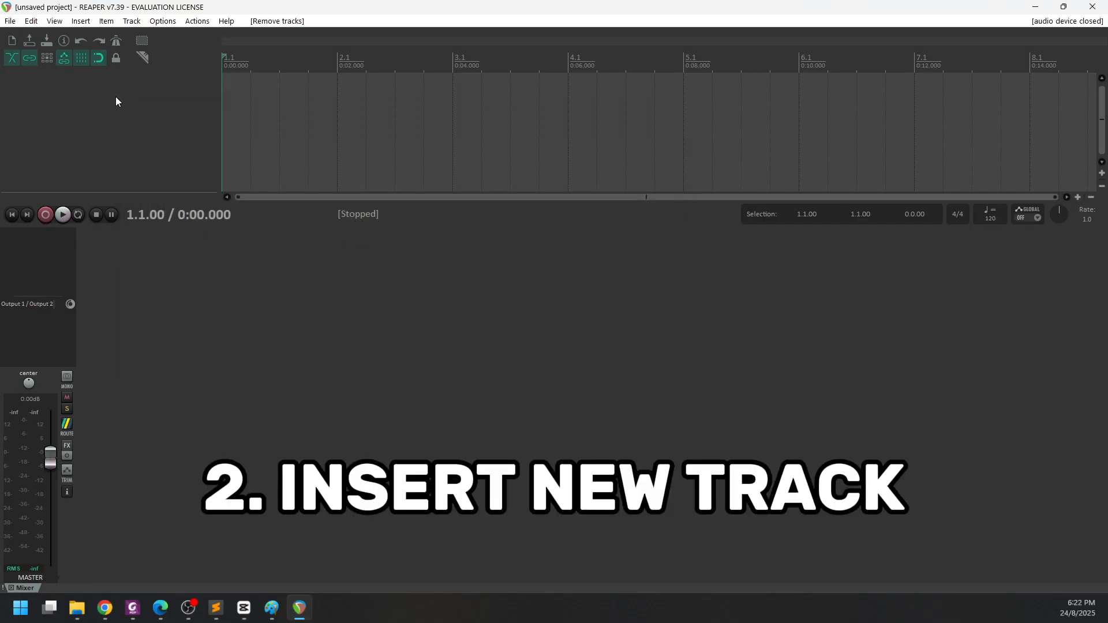
Insert a new track in the empty project.
right_click(116, 97)
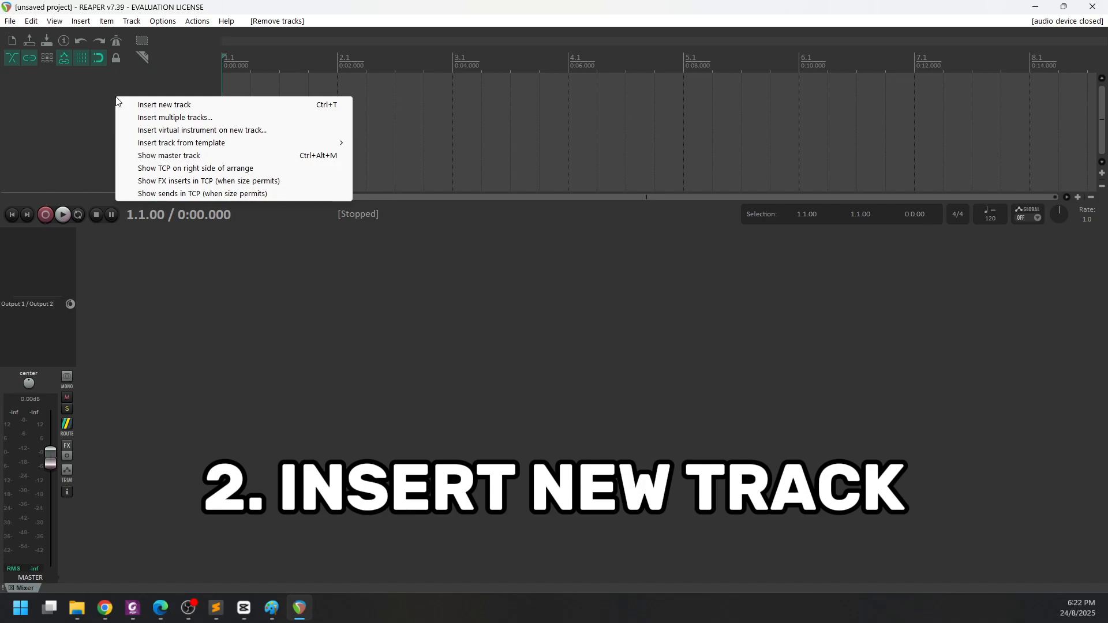
click(247, 110)
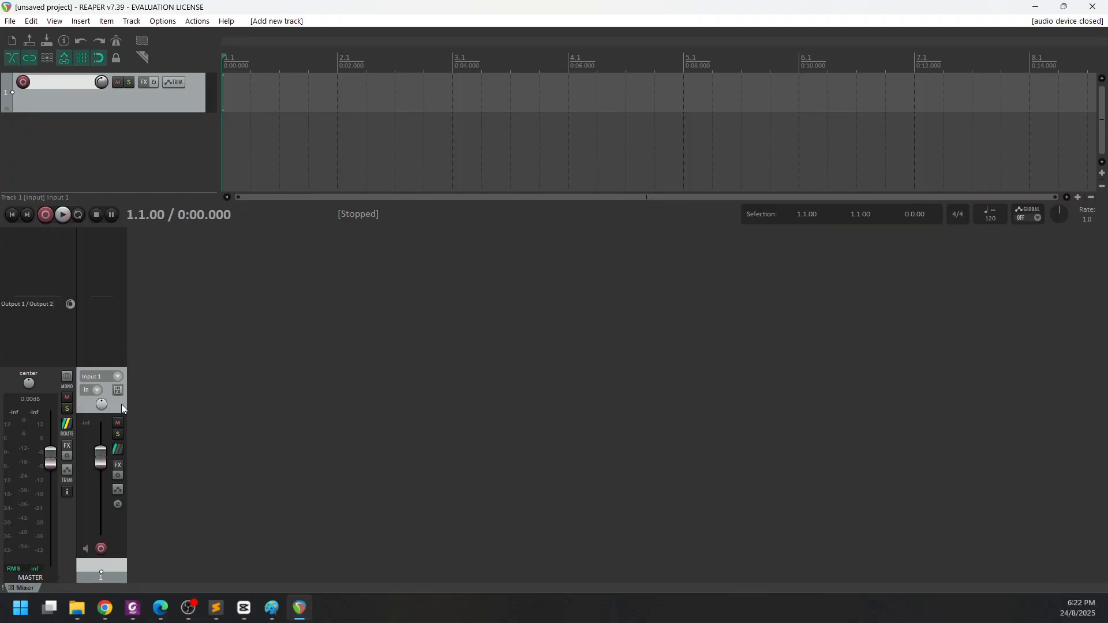
right_click(100, 304)
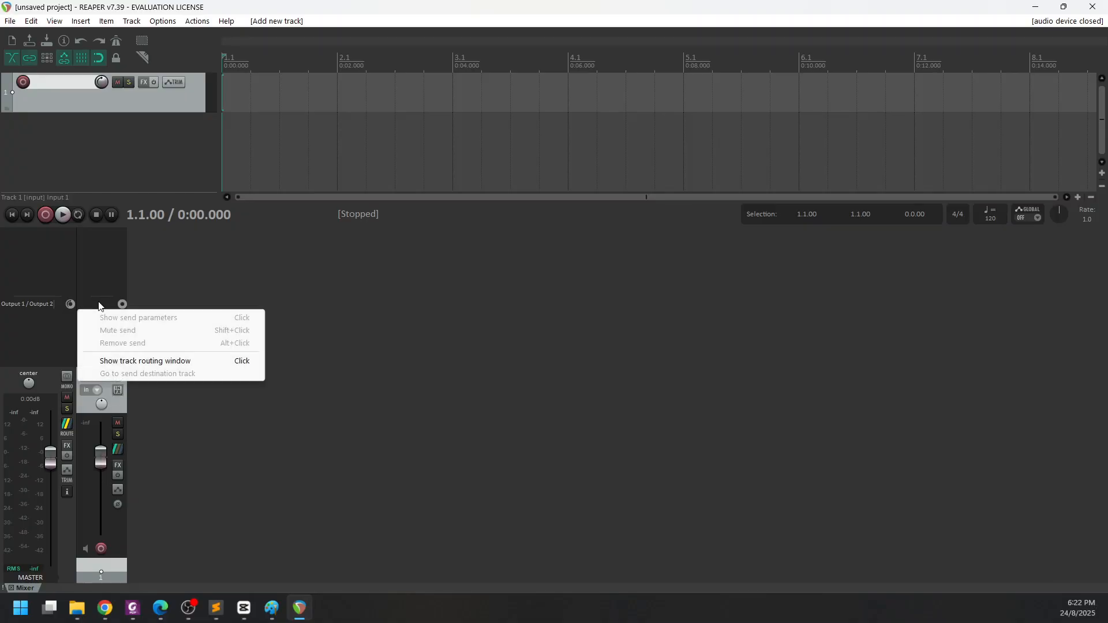
click(173, 282)
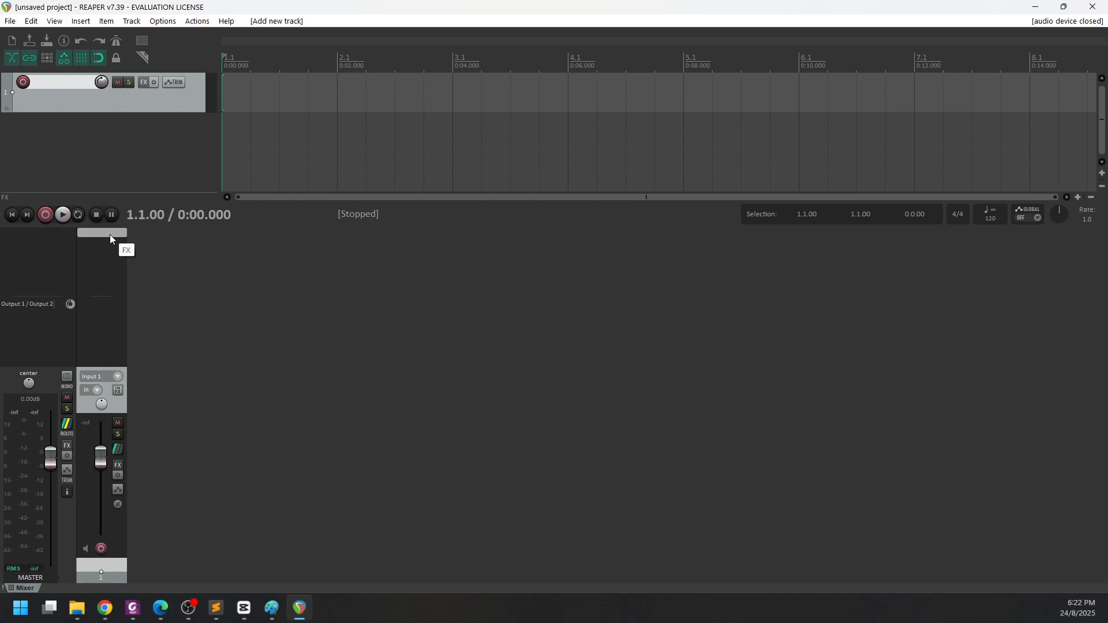
Filter the plug-ins by "sample" and add VSTi: SampleTank 4 (32 out) as an effect on track 1.
drag(110, 234, 108, 244)
click(109, 244)
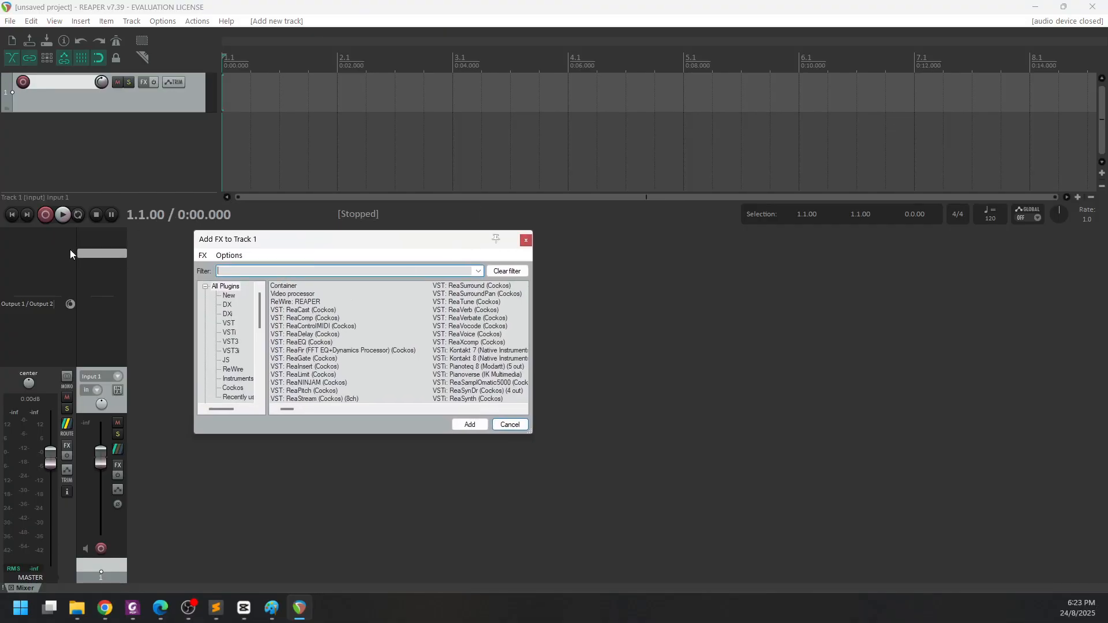
text(sample)
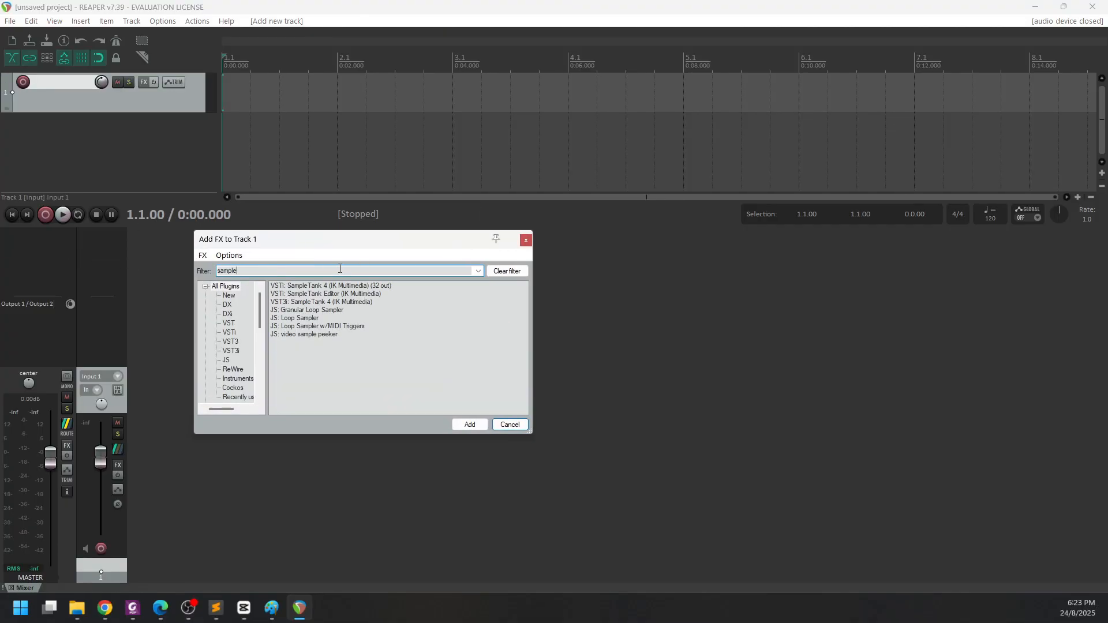
click(315, 296)
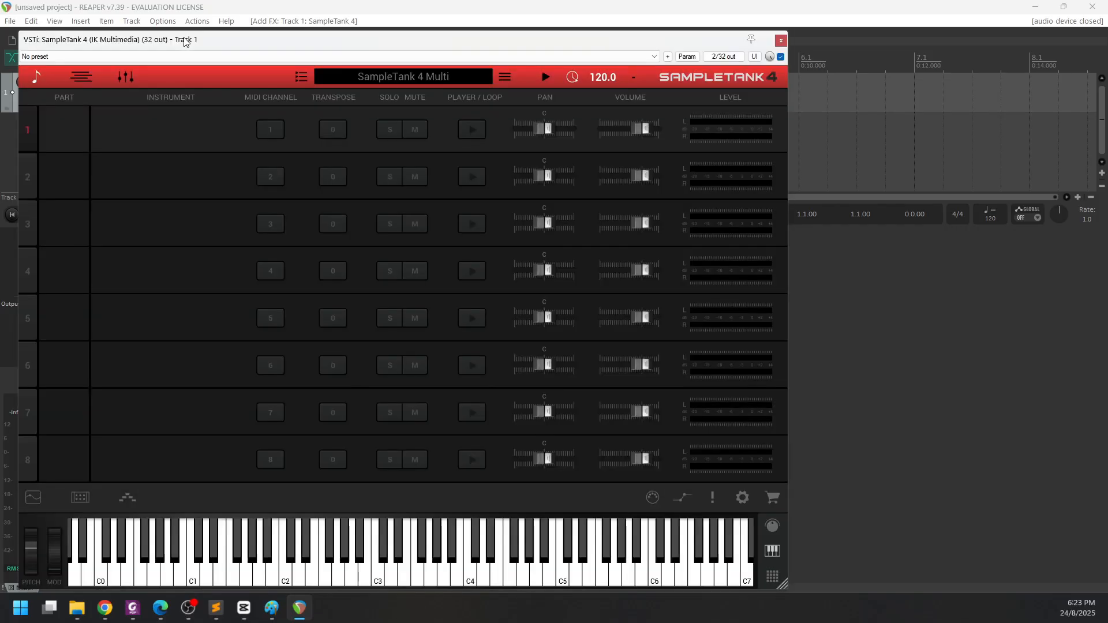
drag(185, 40, 376, 104)
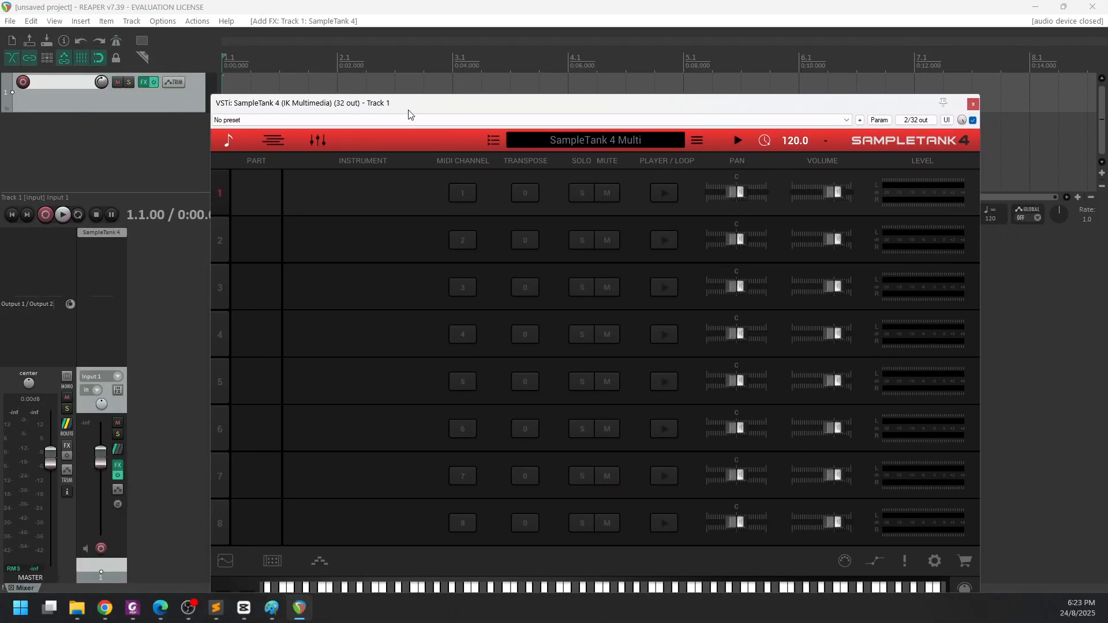
Load the C7 Grand Close Mic - Natural instrument from the Piano category into part 1.
click(373, 195)
scroll(371, 286, down, 1)
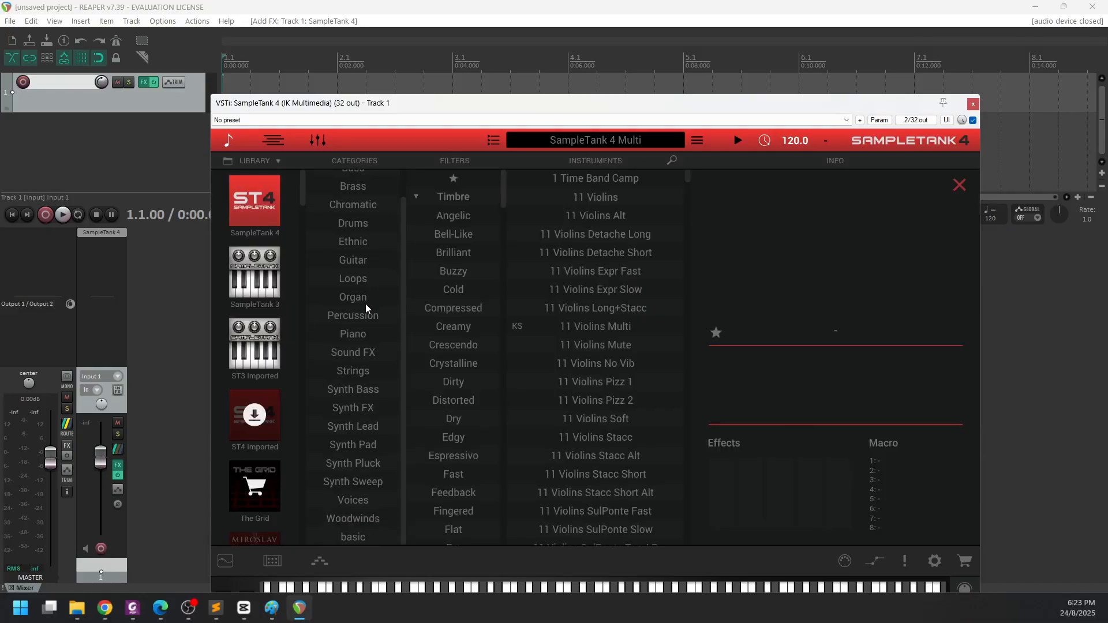
click(357, 337)
scroll(438, 277, down, 2)
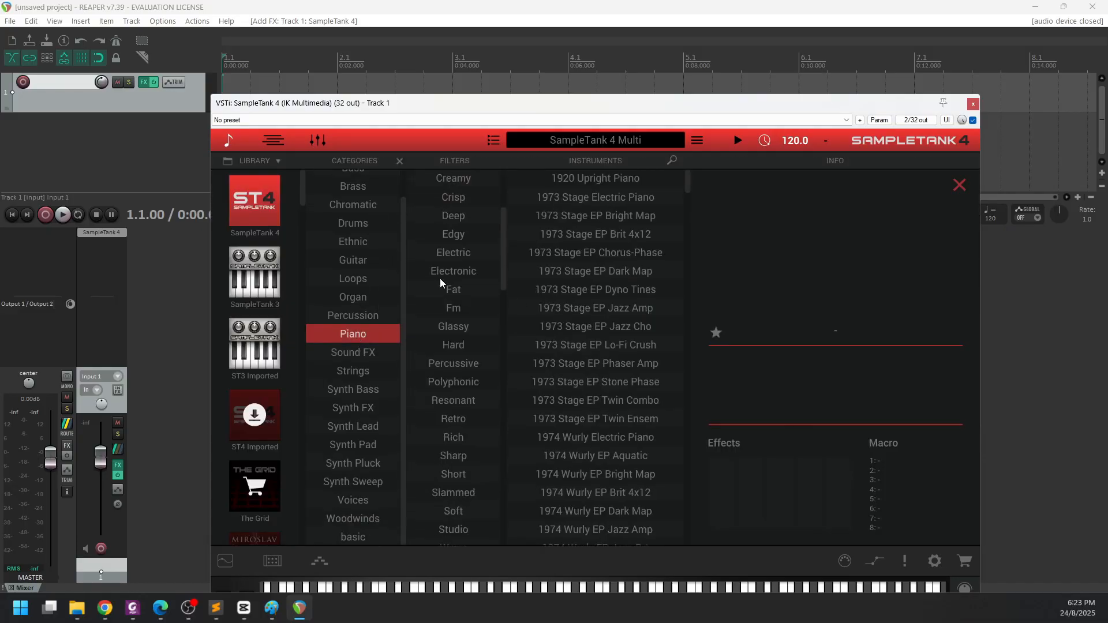
scroll(613, 303, down, 5)
scroll(614, 302, down, 6)
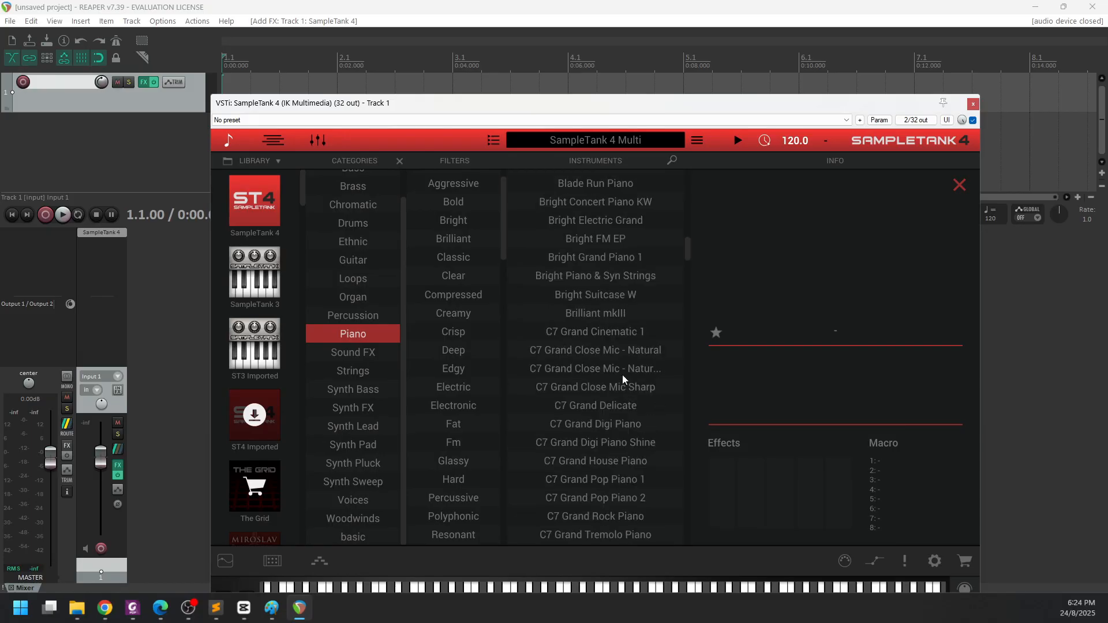
click(608, 351)
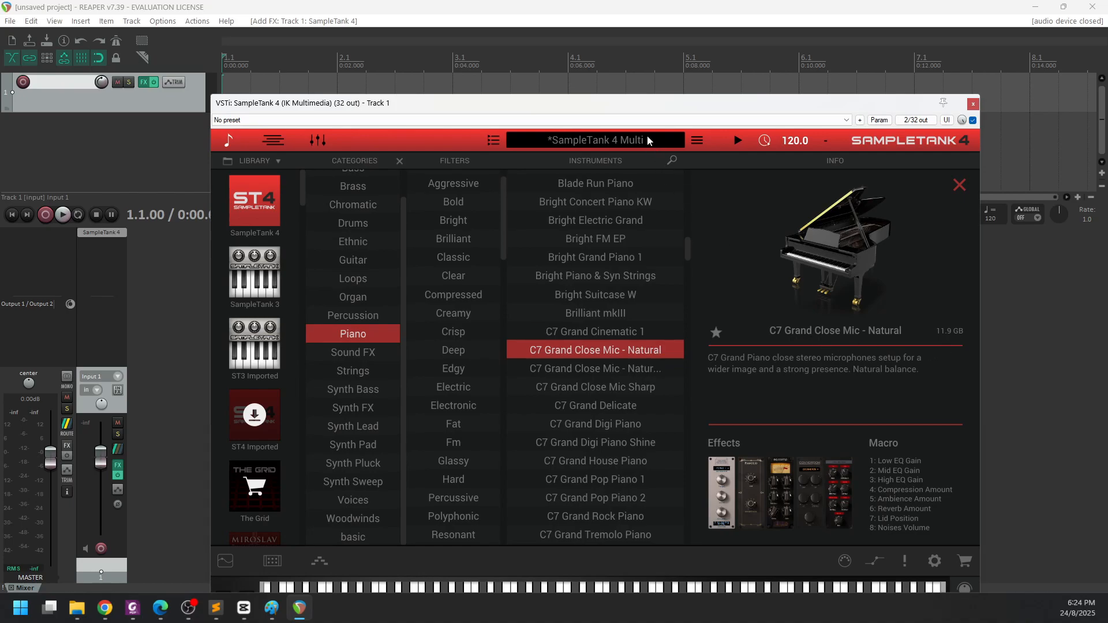
Show the piano's macro controls and turn the Noises knob down to its minimum.
drag(625, 113, 601, 70)
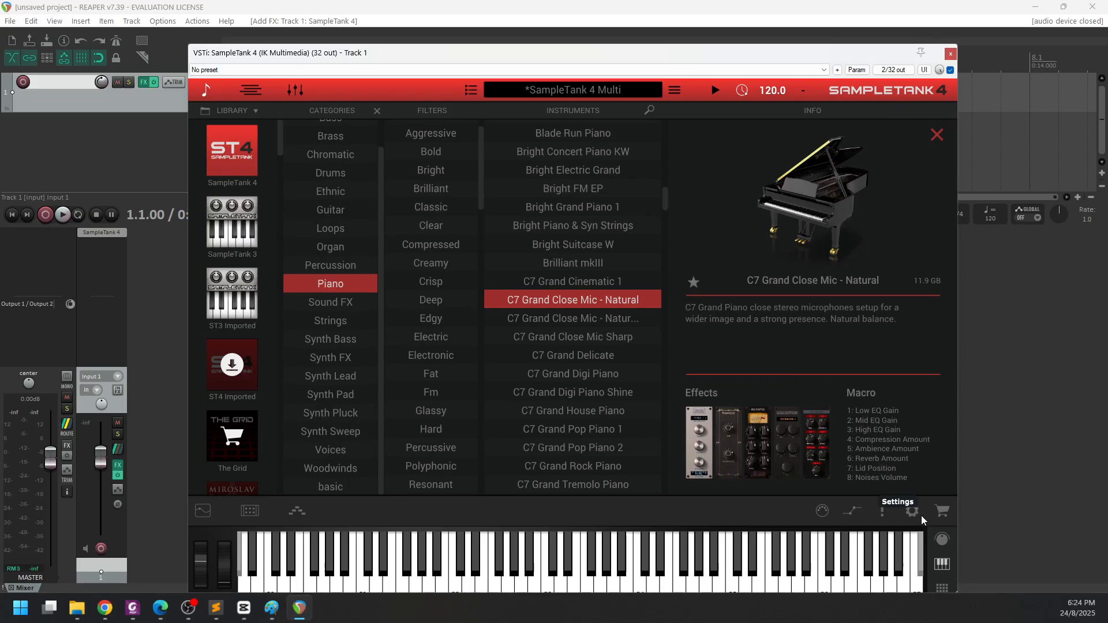
click(938, 541)
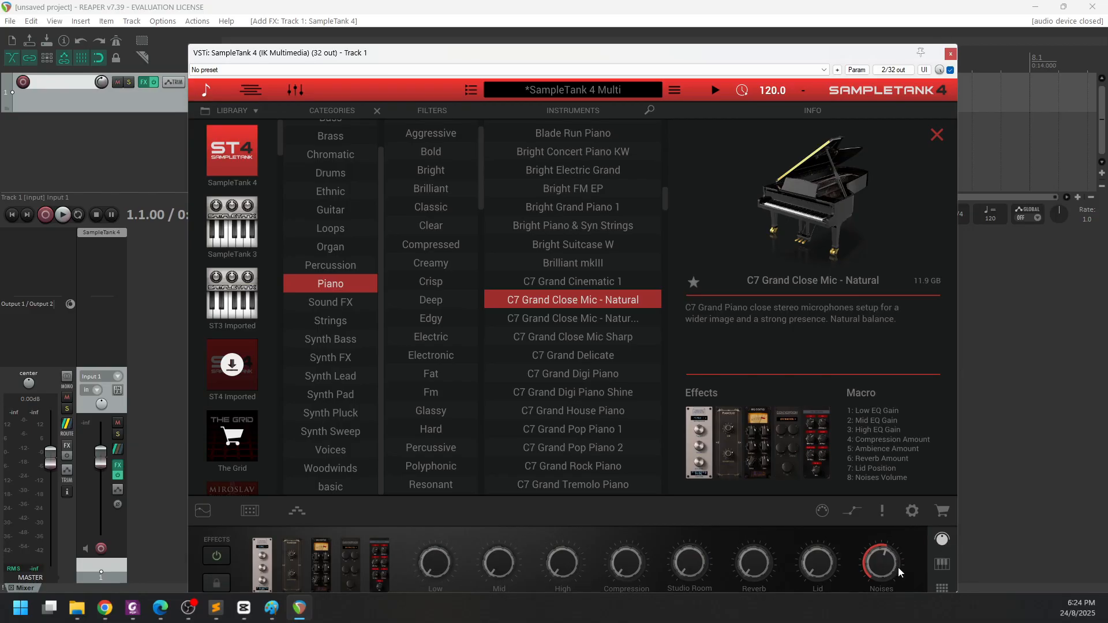
drag(887, 561, 885, 603)
Open the piano's effects rack and set the PianoLid unit's Lid to 79 %.
click(255, 516)
drag(456, 282, 459, 409)
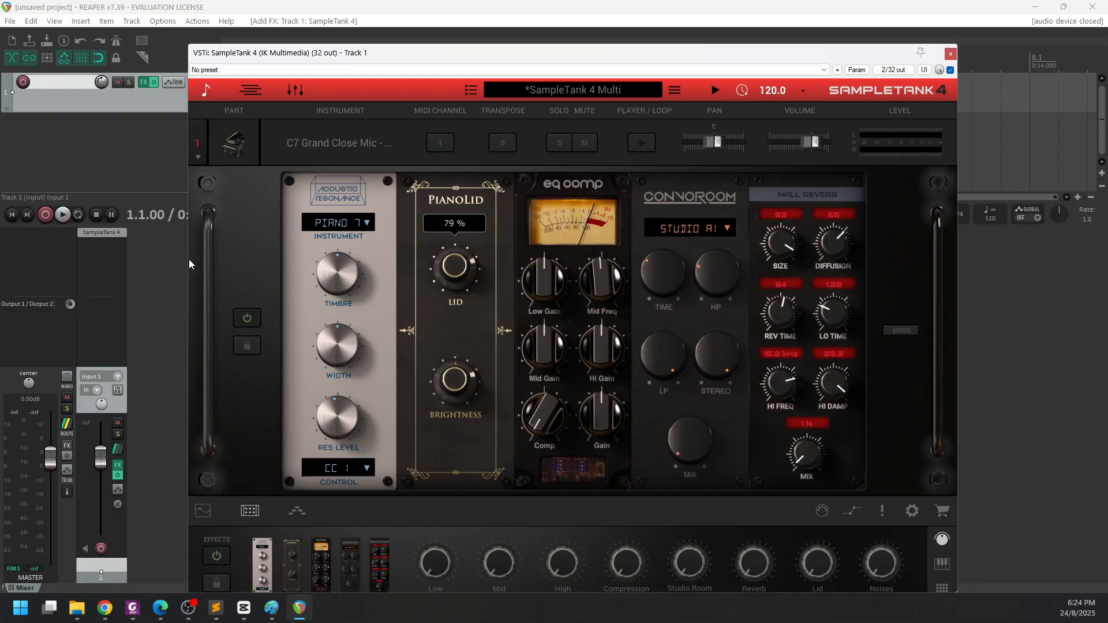
click(102, 238)
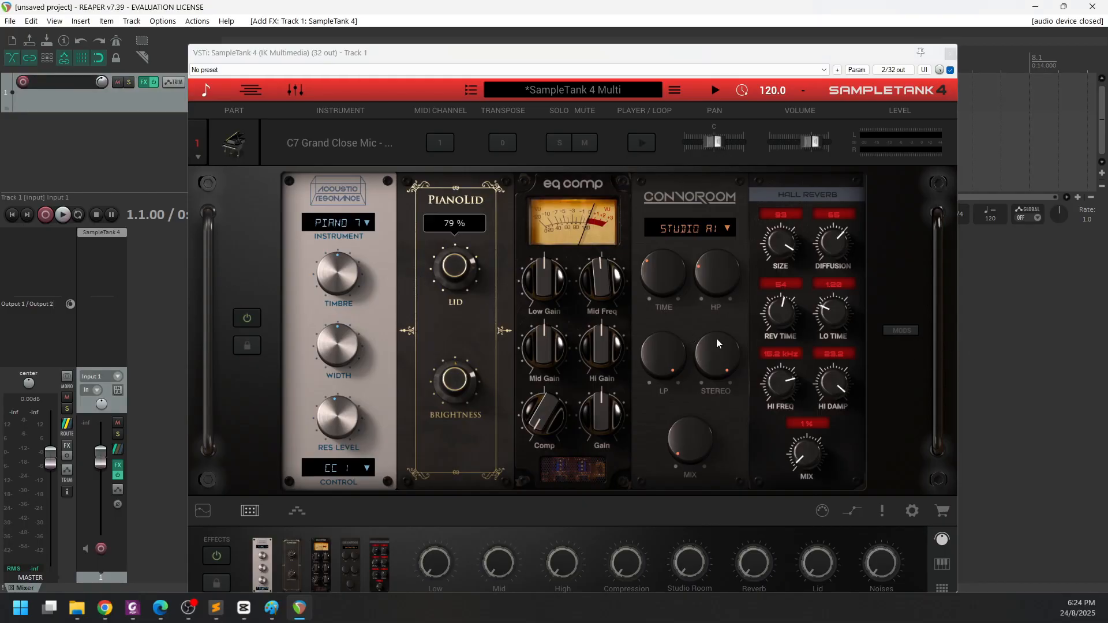
Filter the plug-ins by "velocity" and add JS: MIDI Velocity Control as an effect on track 1.
click(113, 242)
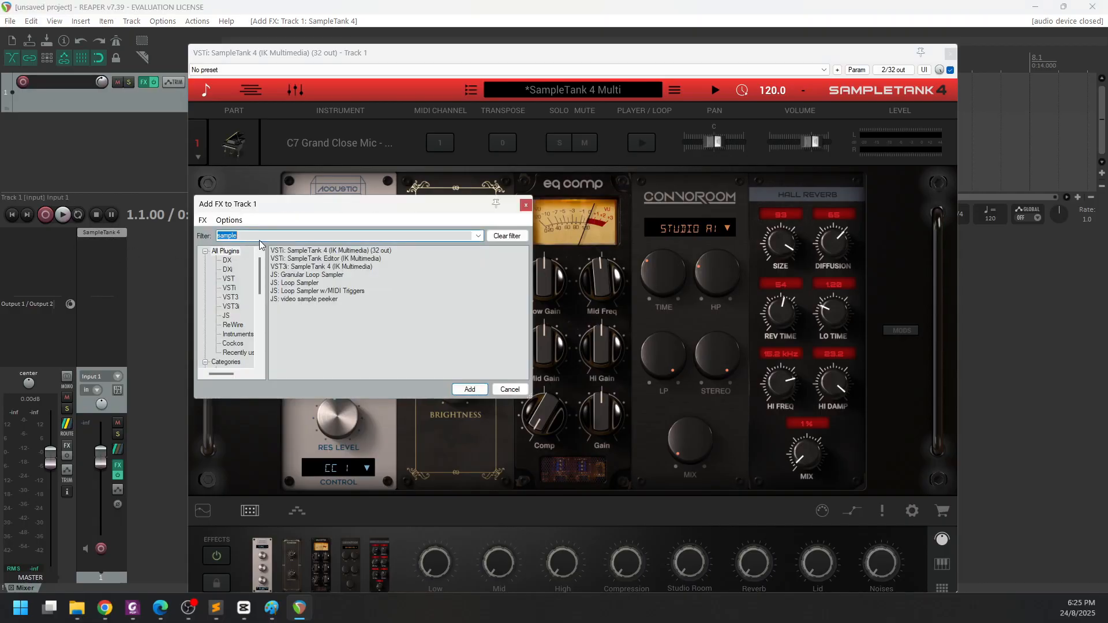
text(velocity)
key(BackSpace)
text(ty)
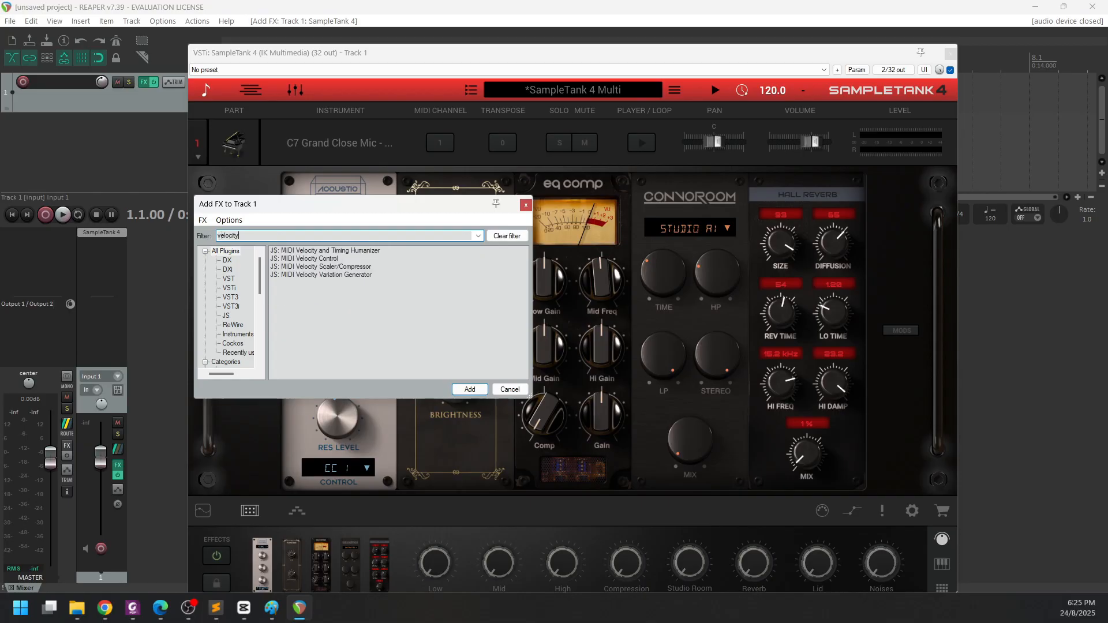
click(332, 259)
click(473, 393)
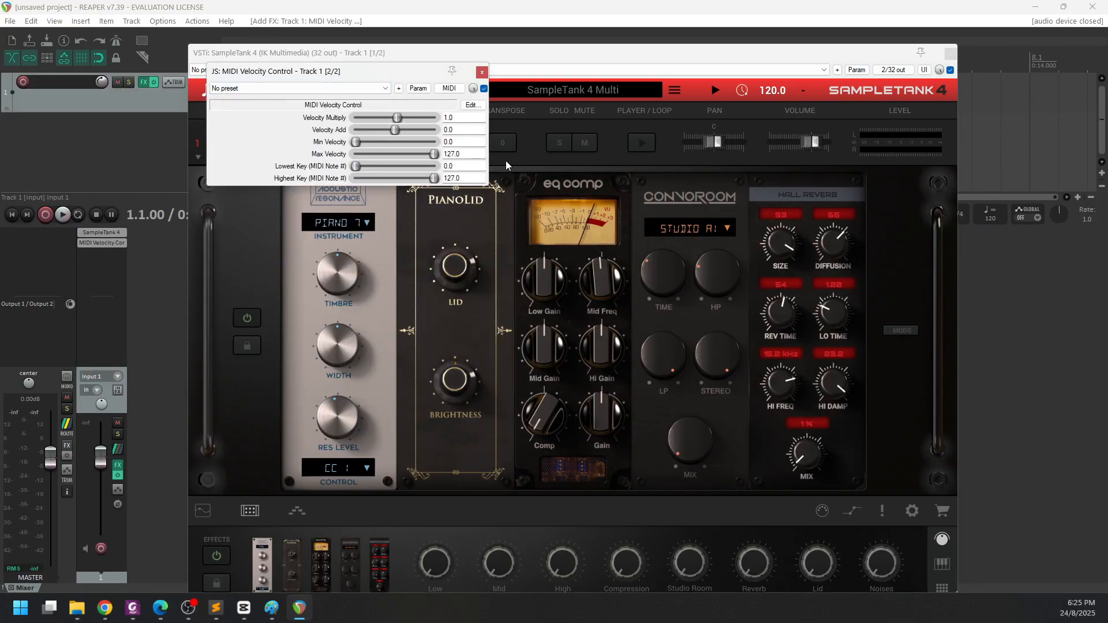
Set MIDI Velocity Control's Min Velocity to 29 and Max Velocity to 116, and move its window off the plug-in header.
drag(356, 143, 374, 148)
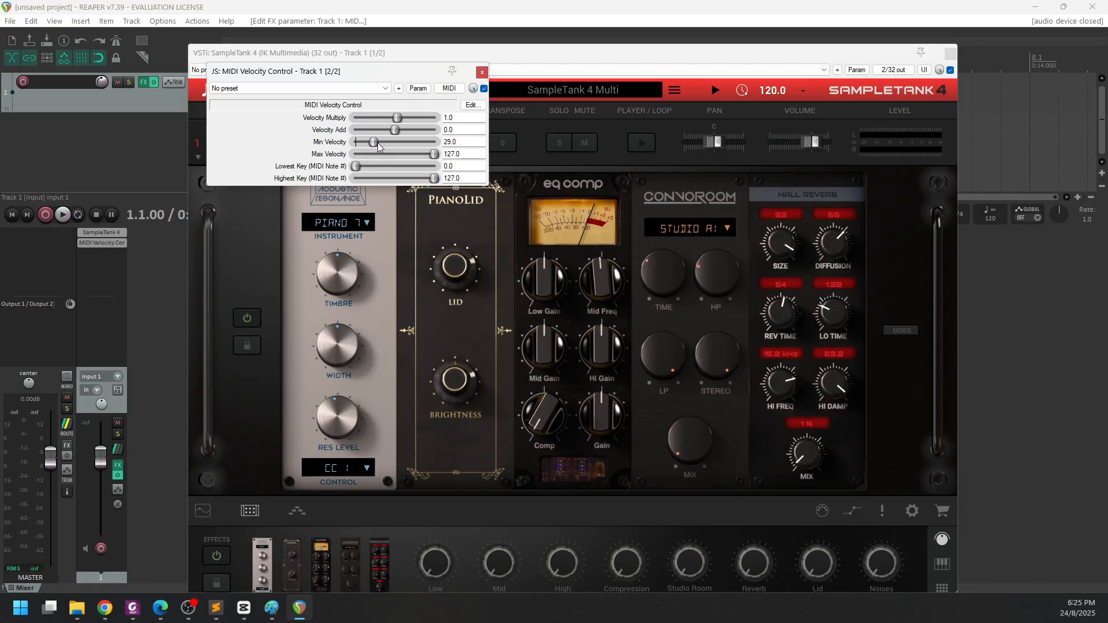
mouse_move(434, 155)
mouse_down()
mouse_move(445, 163)
mouse_move(432, 162)
mouse_up()
drag(282, 75, 454, 118)
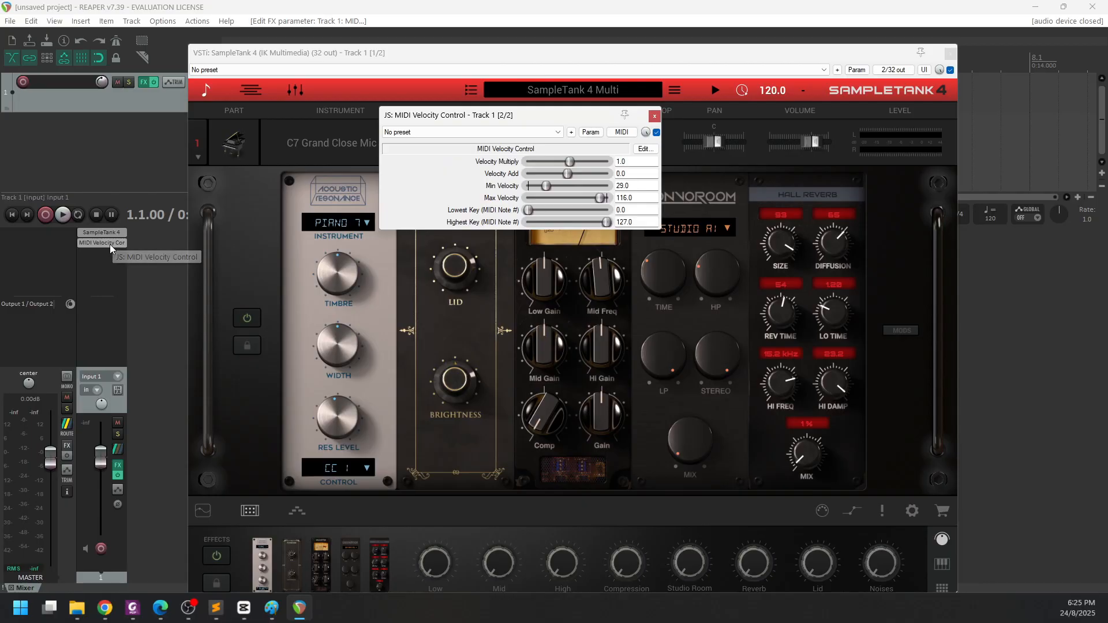
Reorder track 1's effects so that MIDI Velocity Control comes before SampleTank 4.
right_click(111, 244)
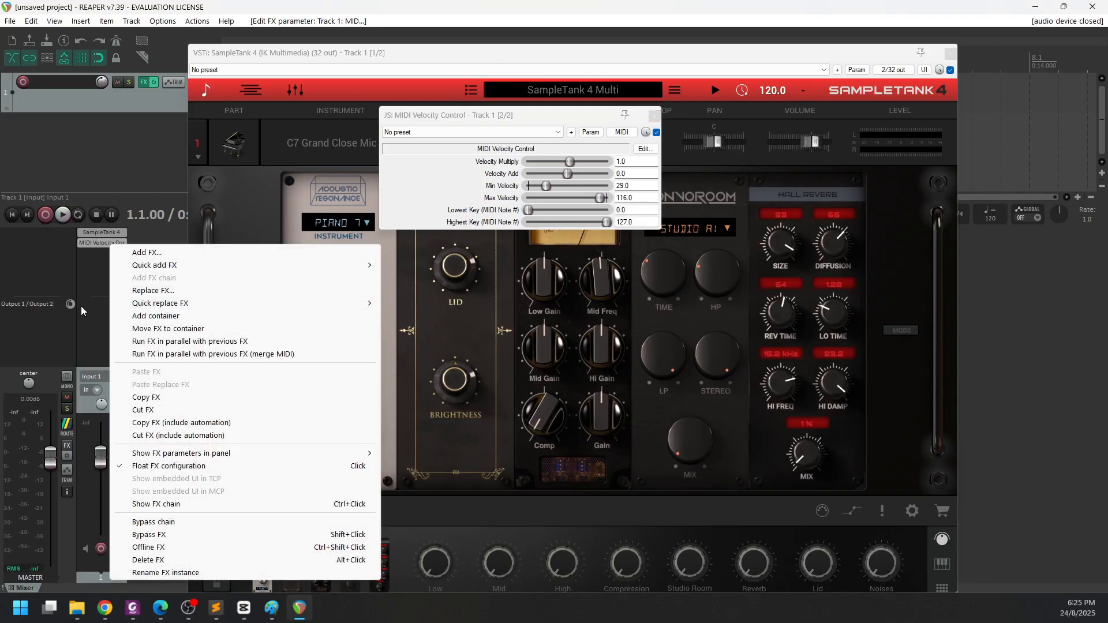
double_click(94, 270)
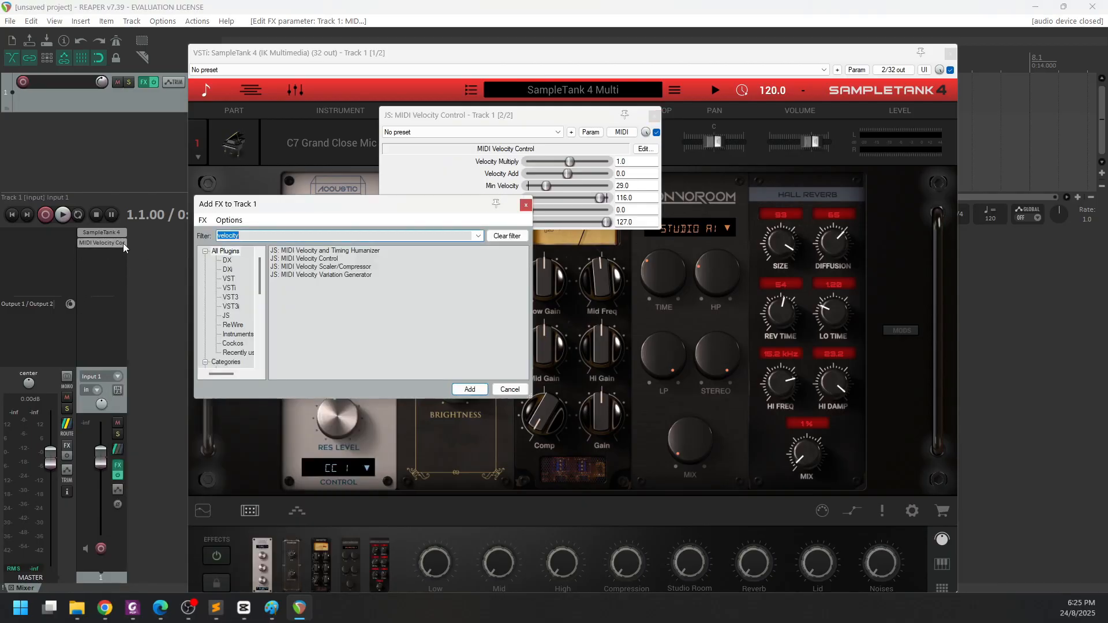
click(526, 205)
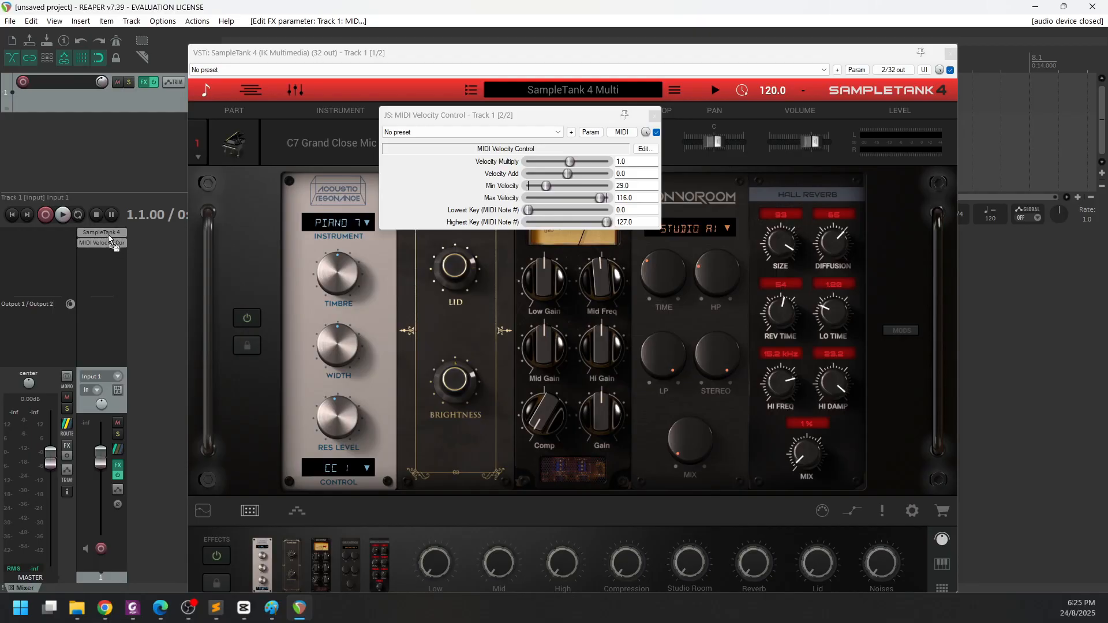
drag(108, 230, 107, 229)
drag(503, 114, 614, 164)
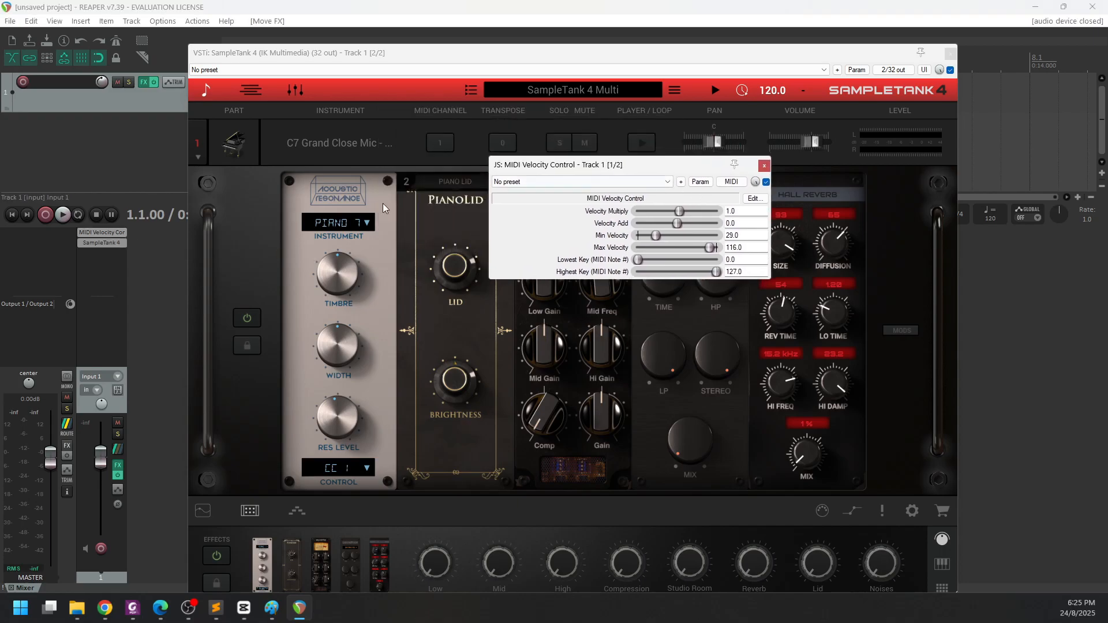
Add VST: ReaEQ (Cockos) to track 1 and set its band 1 low shelf to 31.9 Hz with -2.5 dB gain.
click(110, 259)
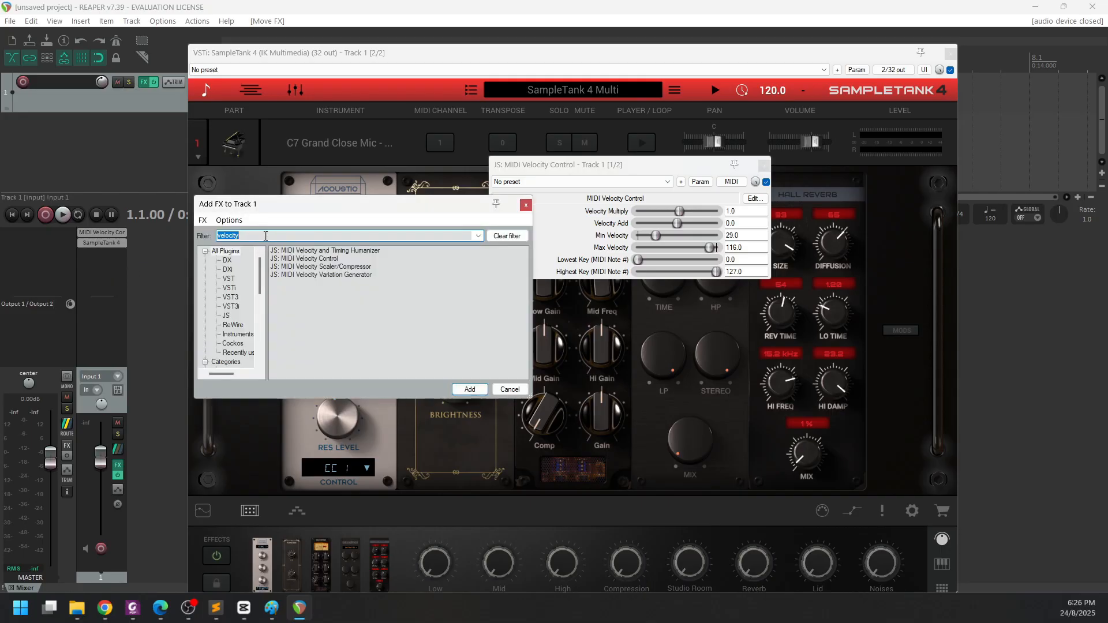
text(eq)
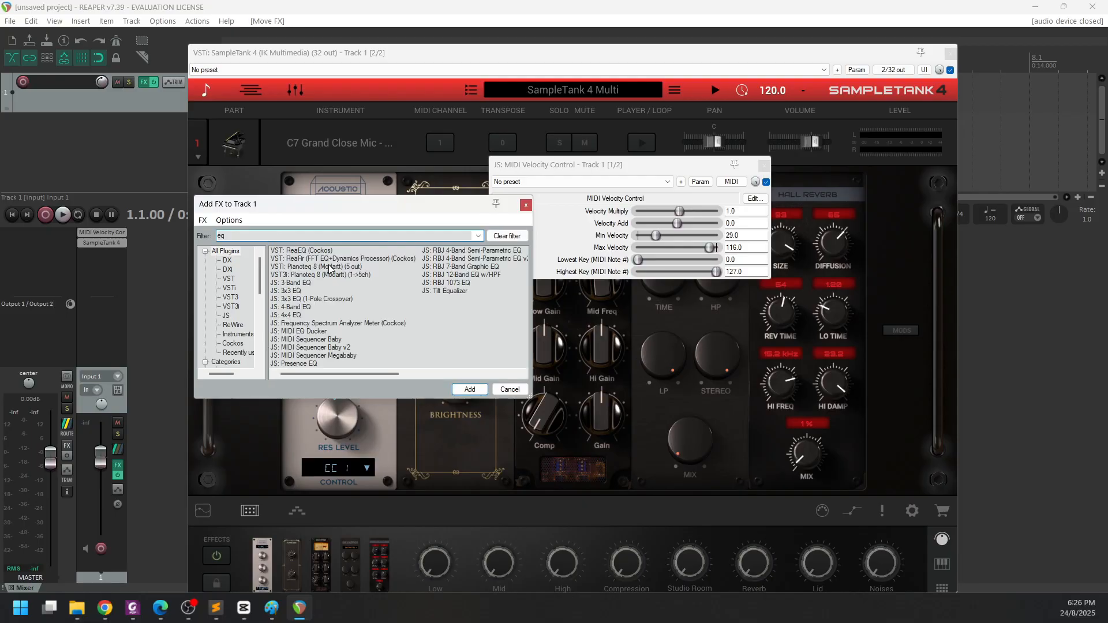
click(323, 252)
click(471, 390)
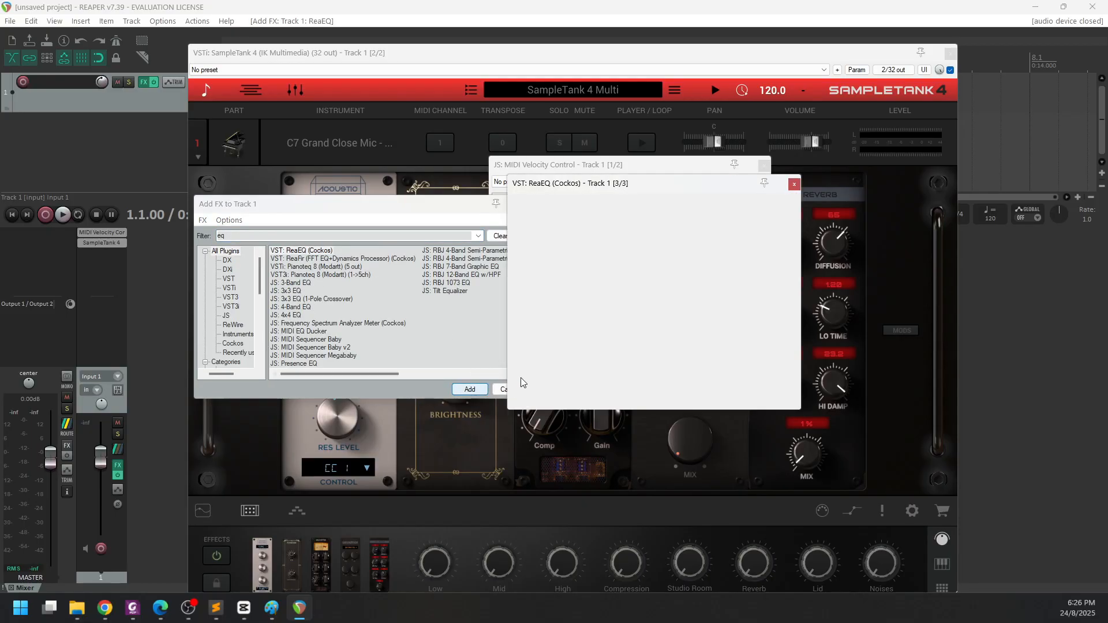
drag(547, 256, 517, 264)
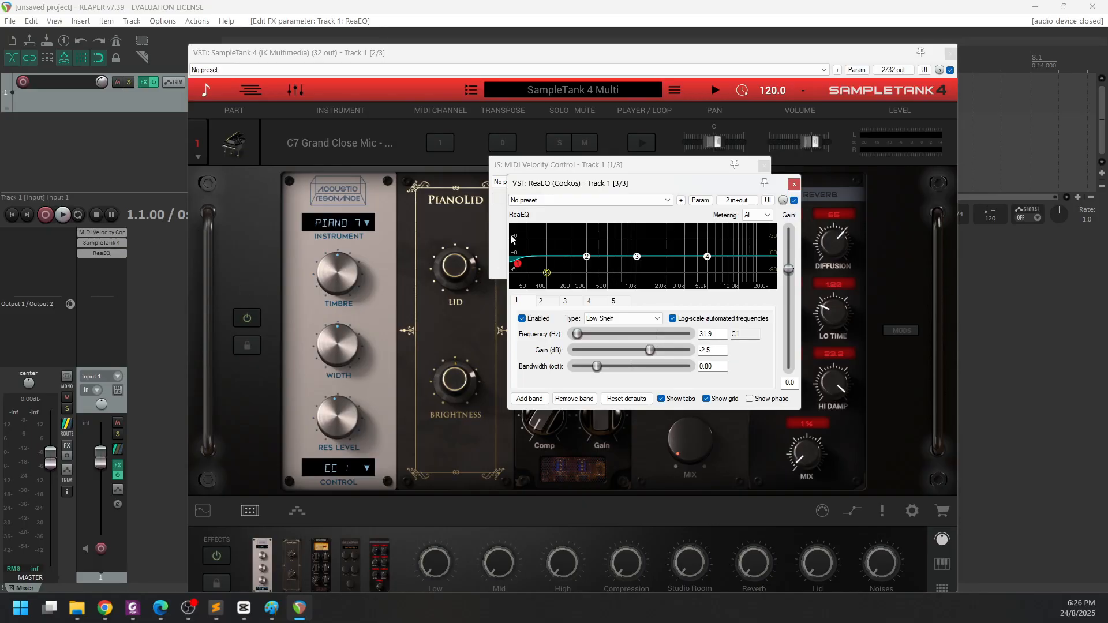
Move the SampleTank 4 window clear of the track controls and arm track 1 for recording.
drag(544, 56, 591, 58)
click(181, 288)
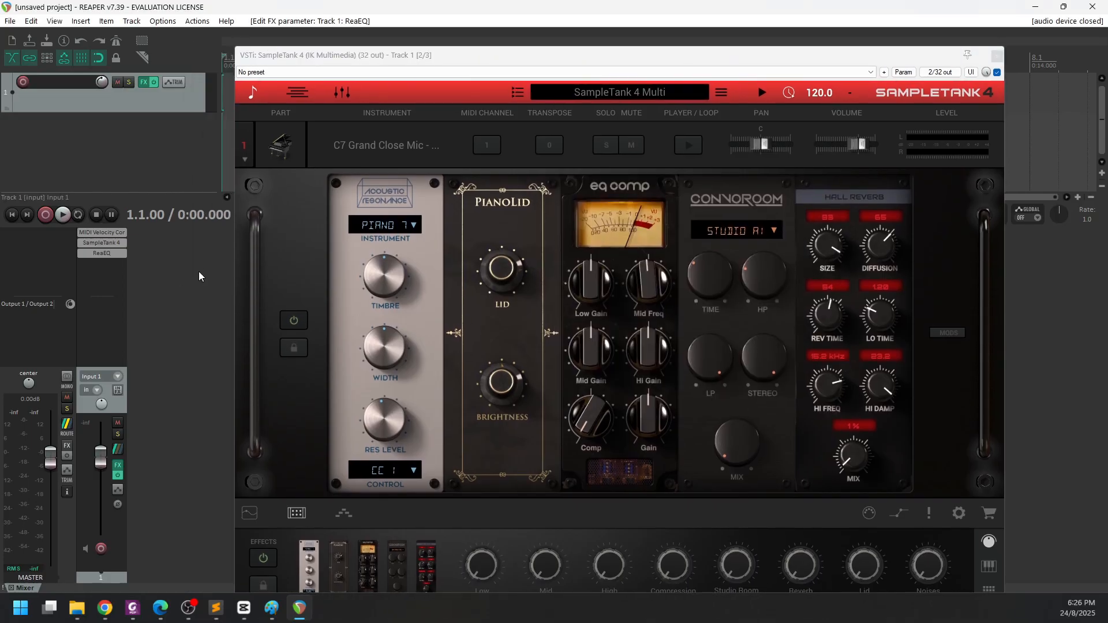
drag(328, 65, 426, 124)
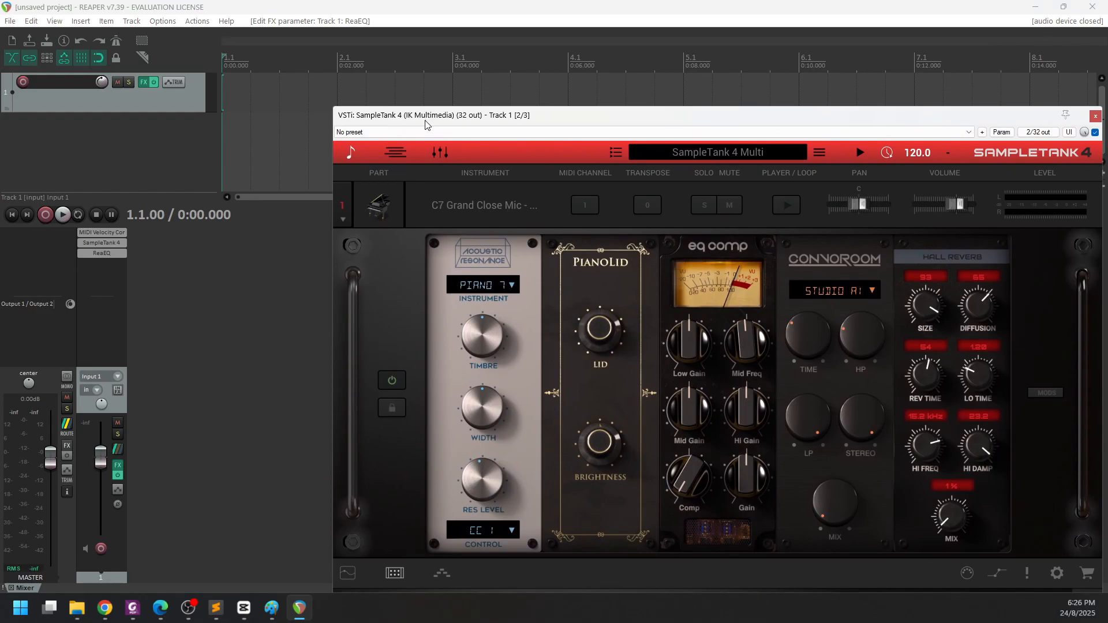
click(100, 136)
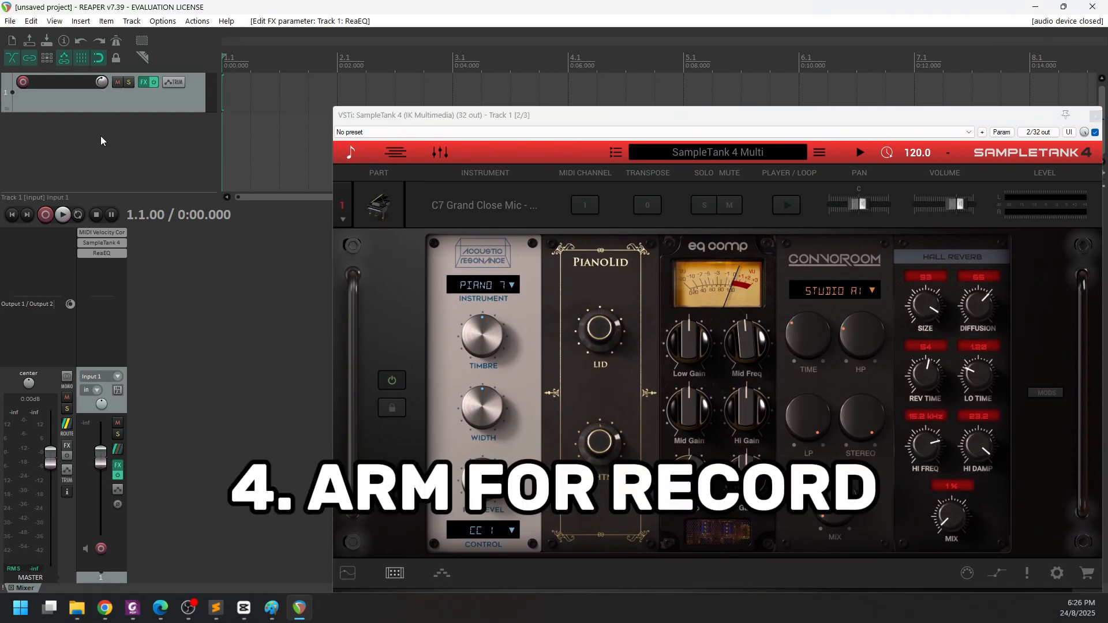
click(23, 82)
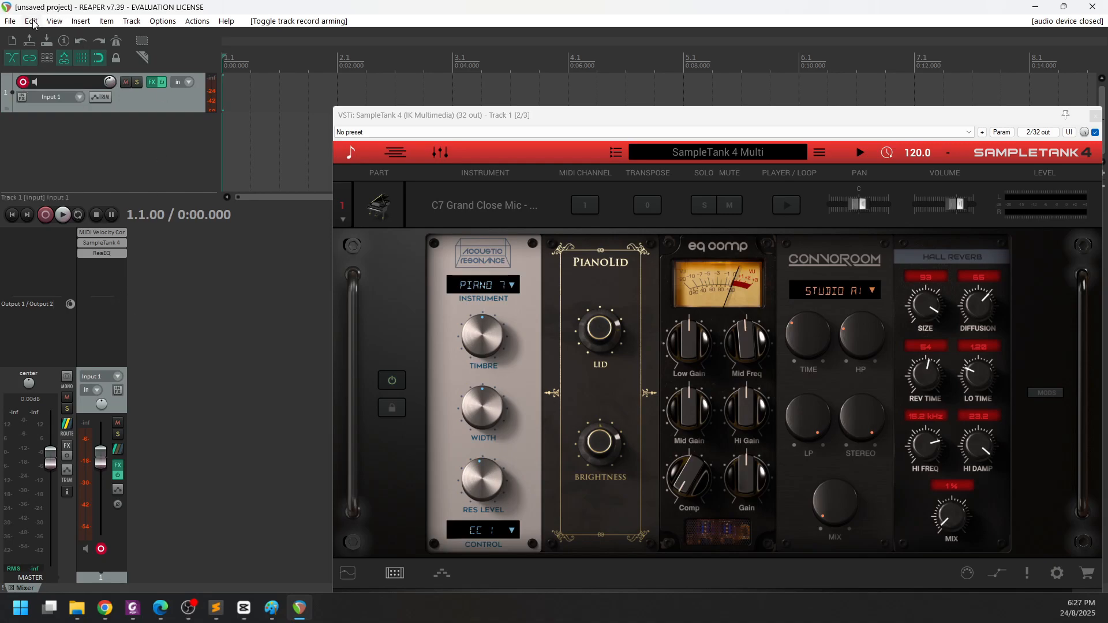
In the audio device preferences, keep the ASIO audio system and set the ASIO driver to Yamaha Steinberg USB ASIO.
click(154, 23)
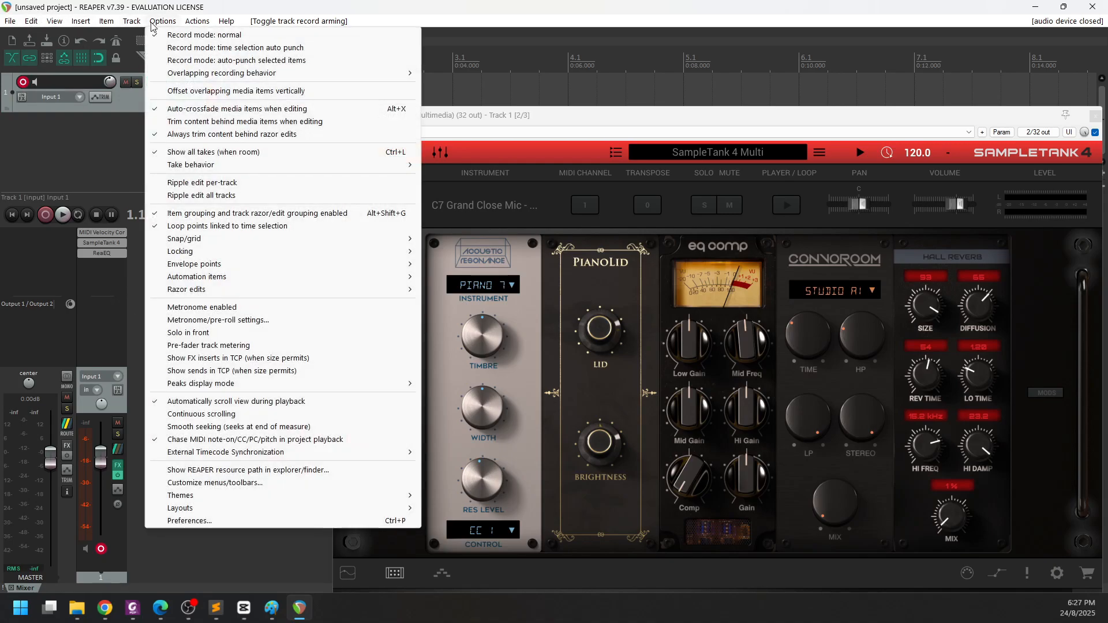
click(226, 521)
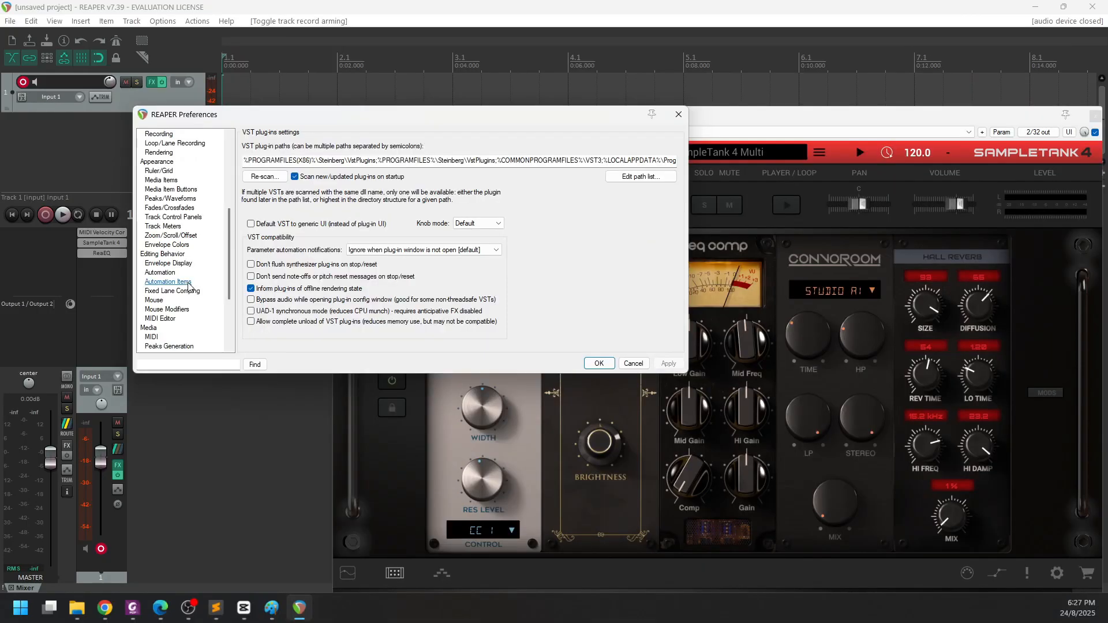
scroll(163, 232, up, 8)
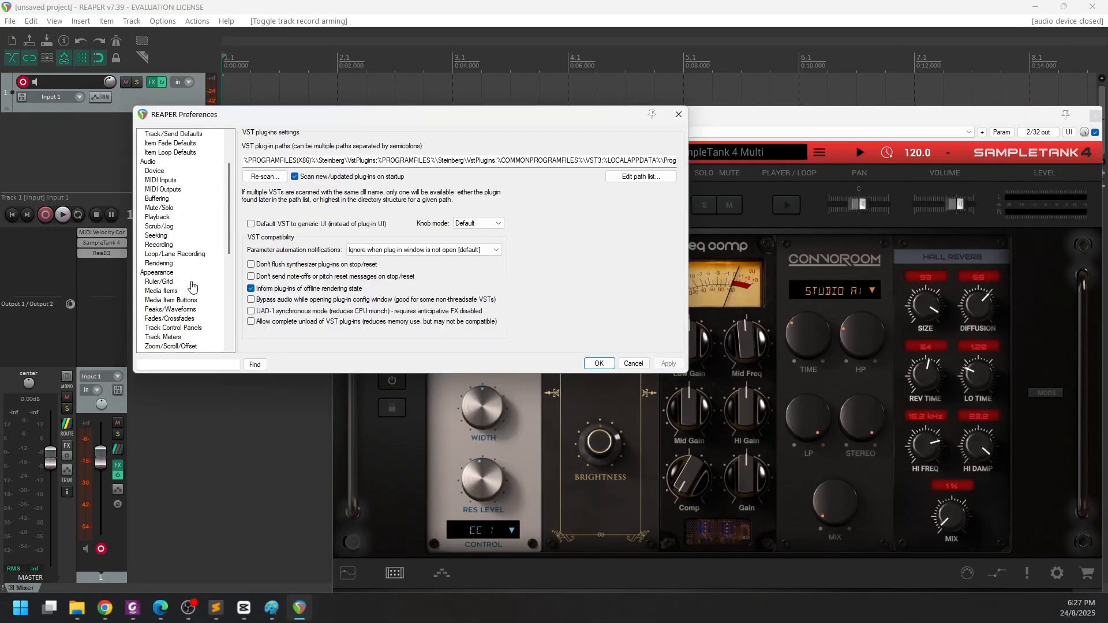
click(155, 226)
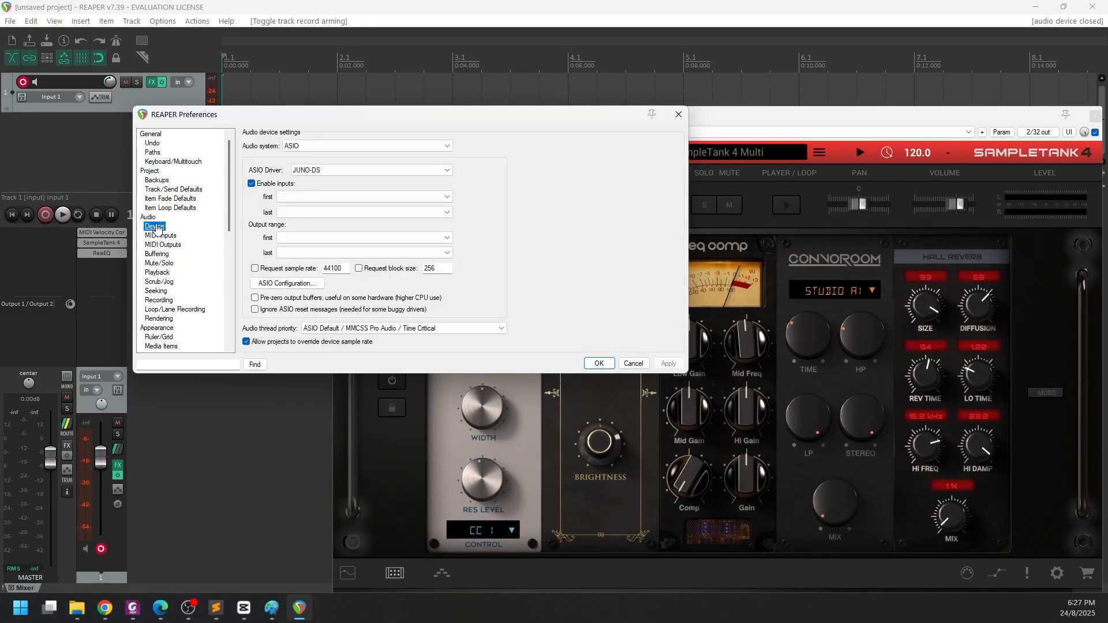
click(153, 219)
click(350, 144)
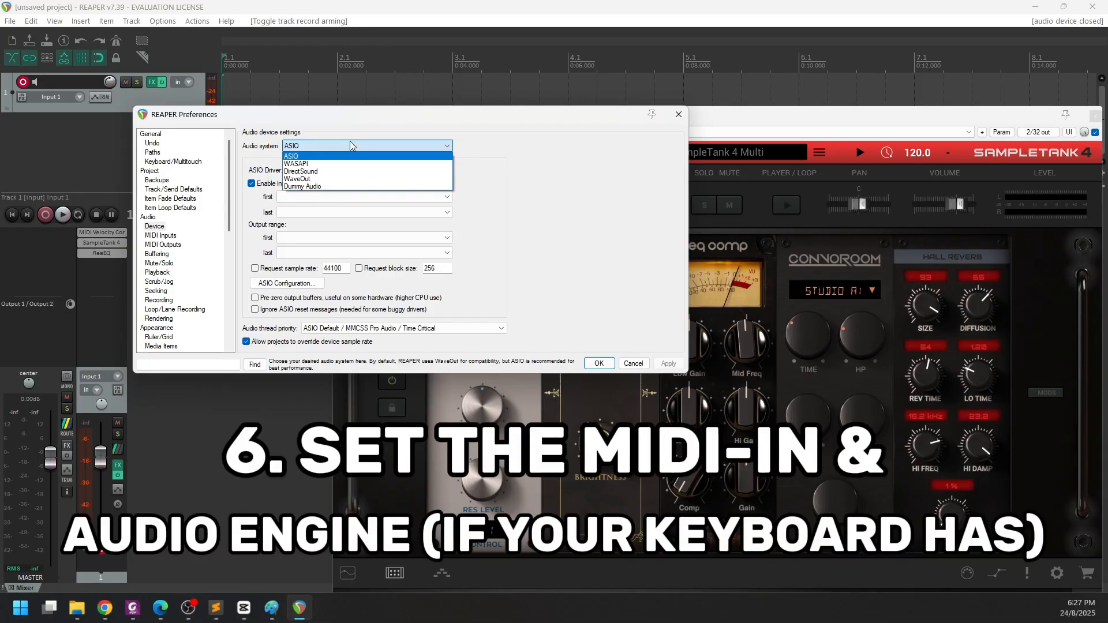
click(349, 145)
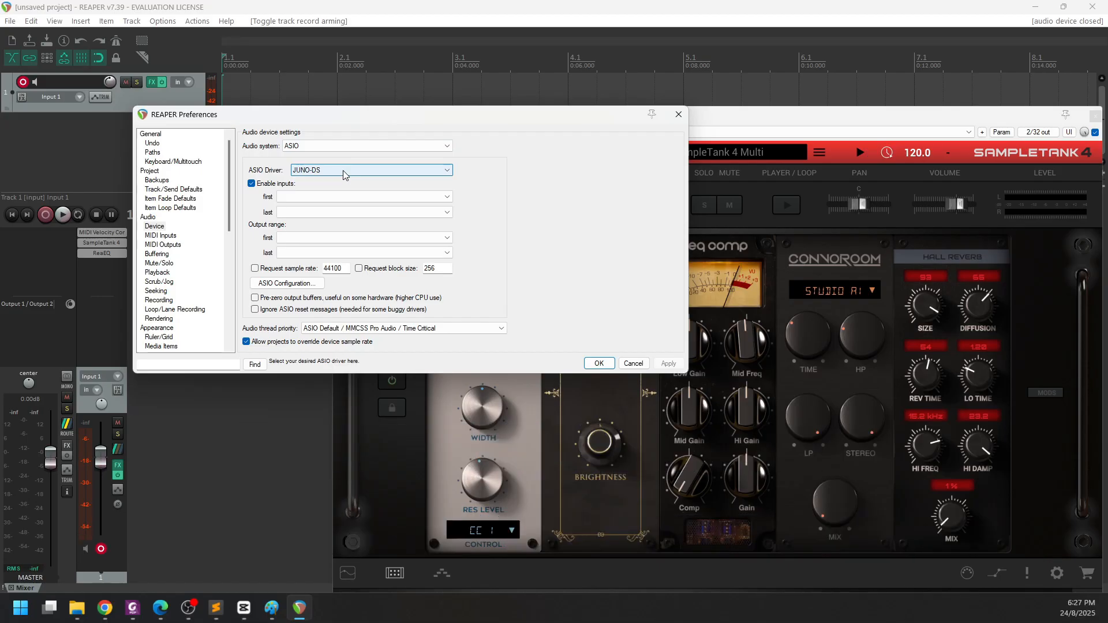
click(415, 170)
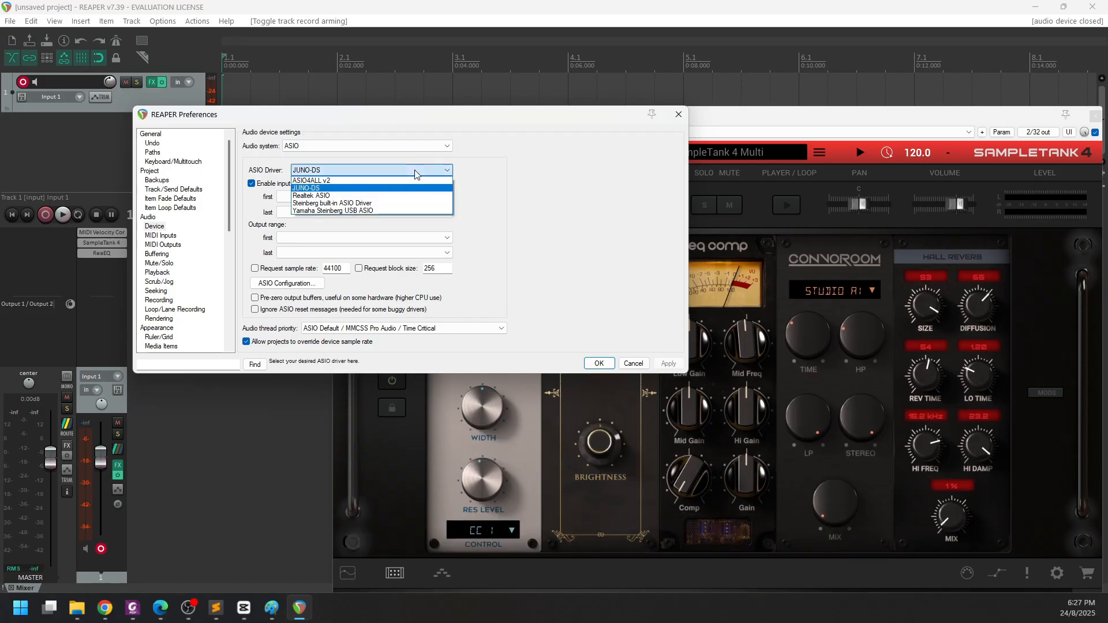
click(380, 212)
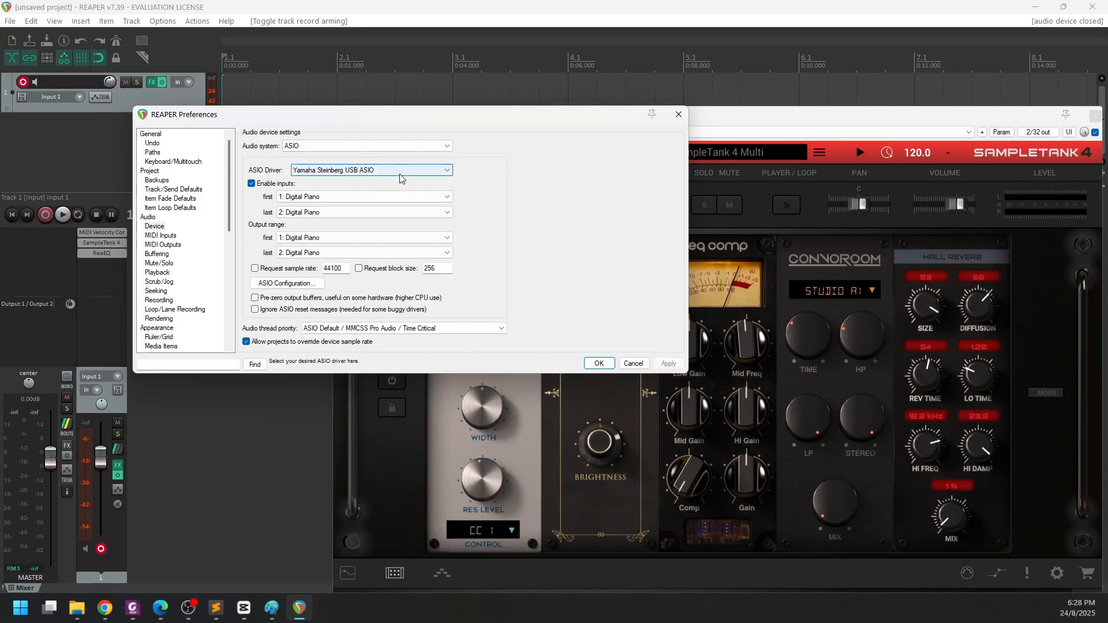
click(434, 172)
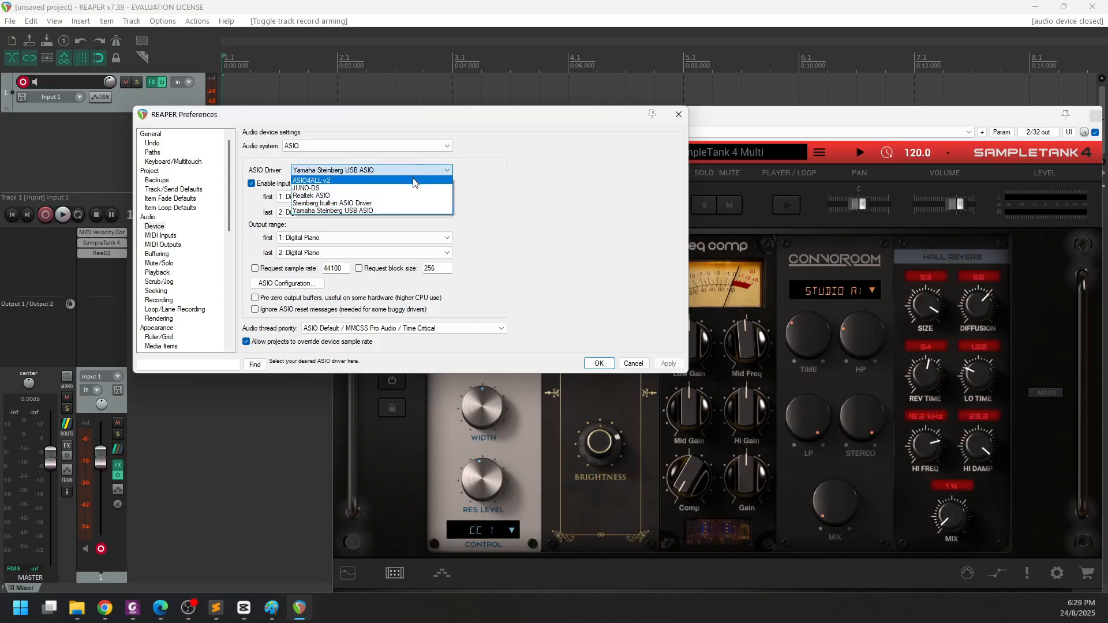
click(530, 182)
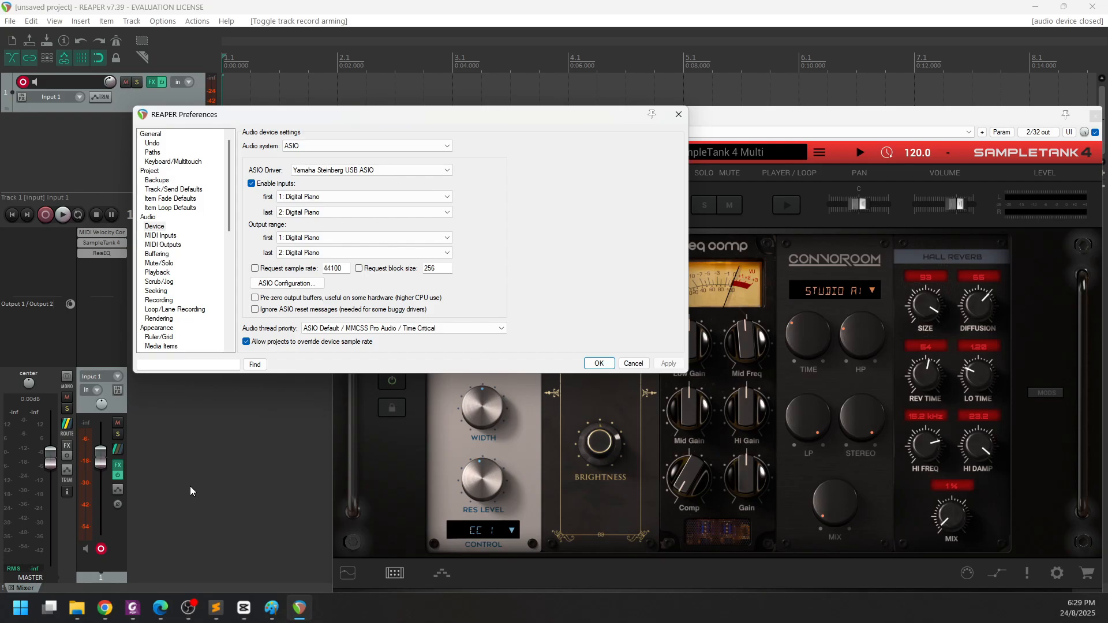
Switch to Chrome, search the web for "asio for all" and open the Version 2.16 release page on asio4all.org.
click(105, 608)
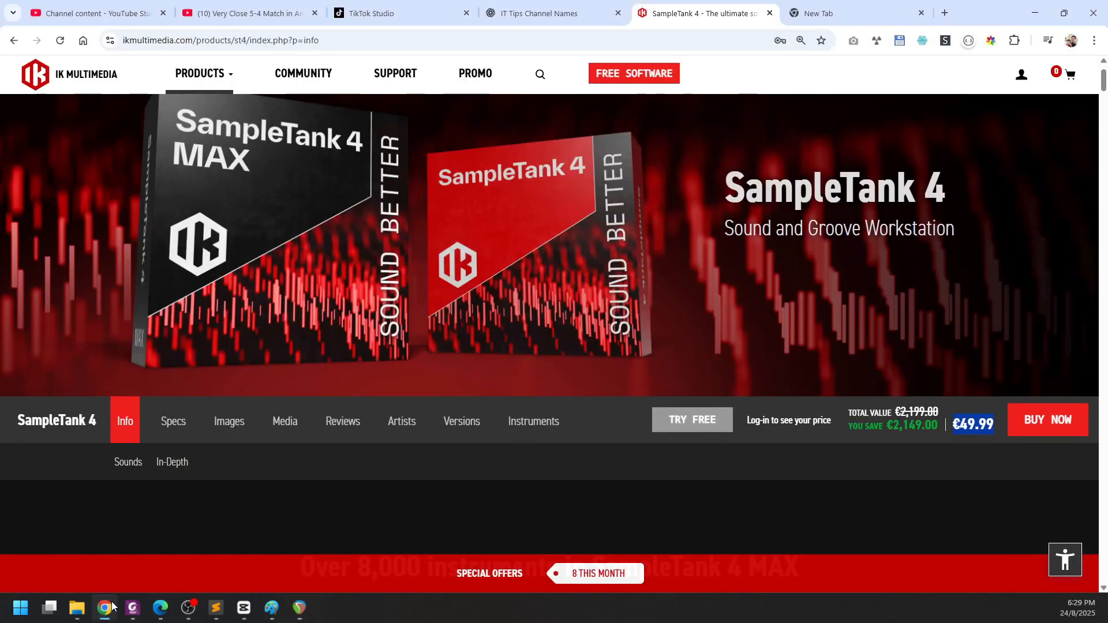
key(ctrl+t)
text(asio for)
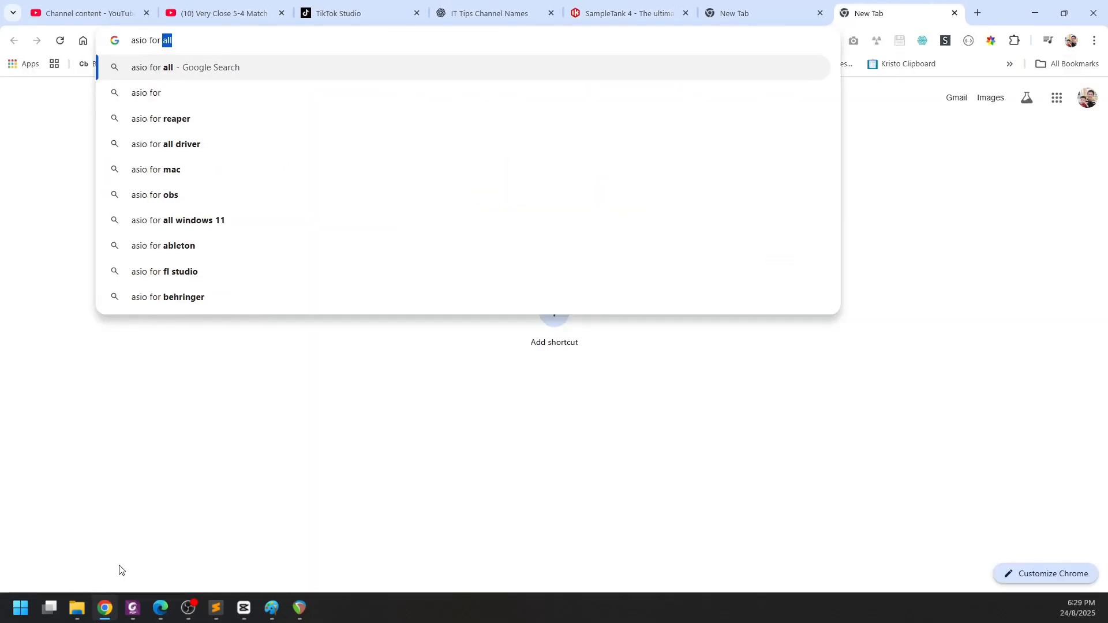
key(Return)
click(288, 222)
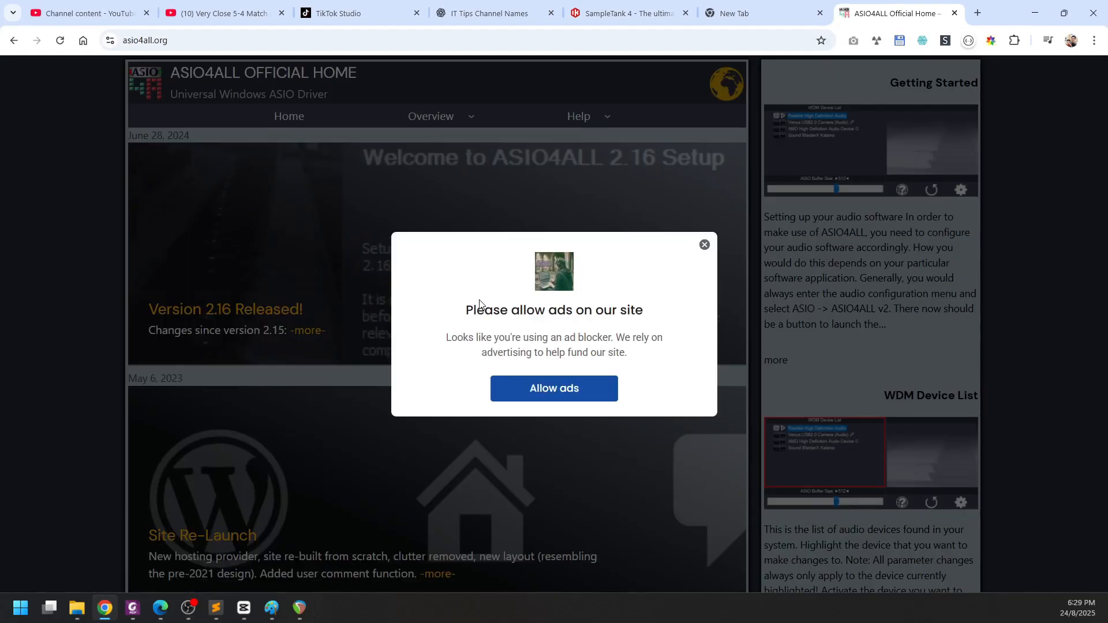
click(705, 245)
scroll(700, 300, down, 1)
scroll(701, 300, up, 1)
click(243, 310)
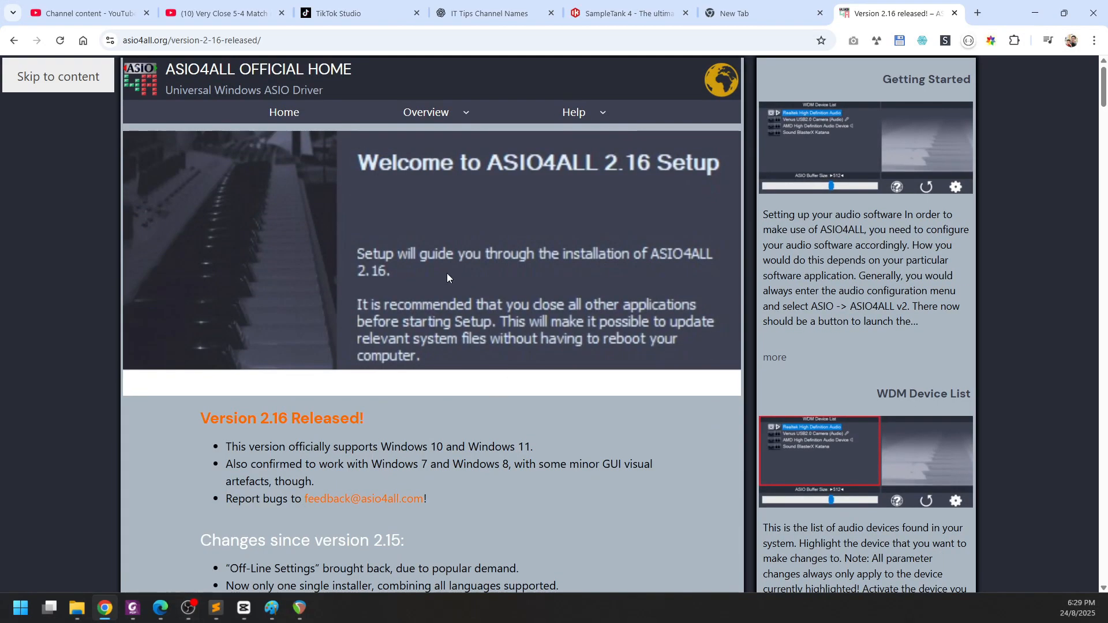
Switch back to REAPER, review the available ASIO drivers and show the MIDI input devices preferences.
click(300, 607)
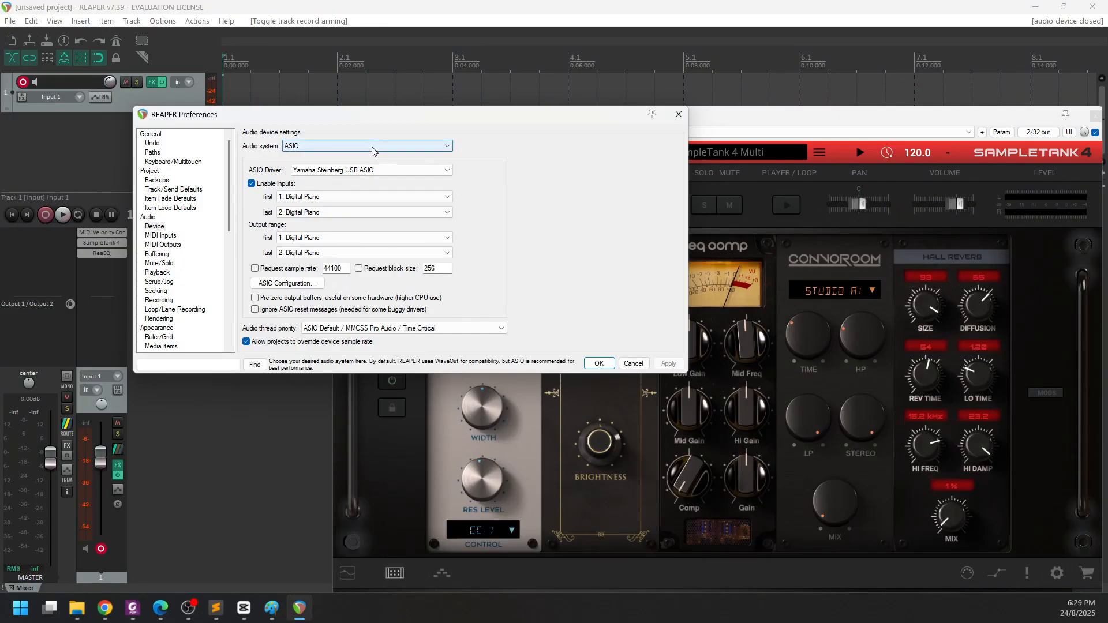
click(375, 171)
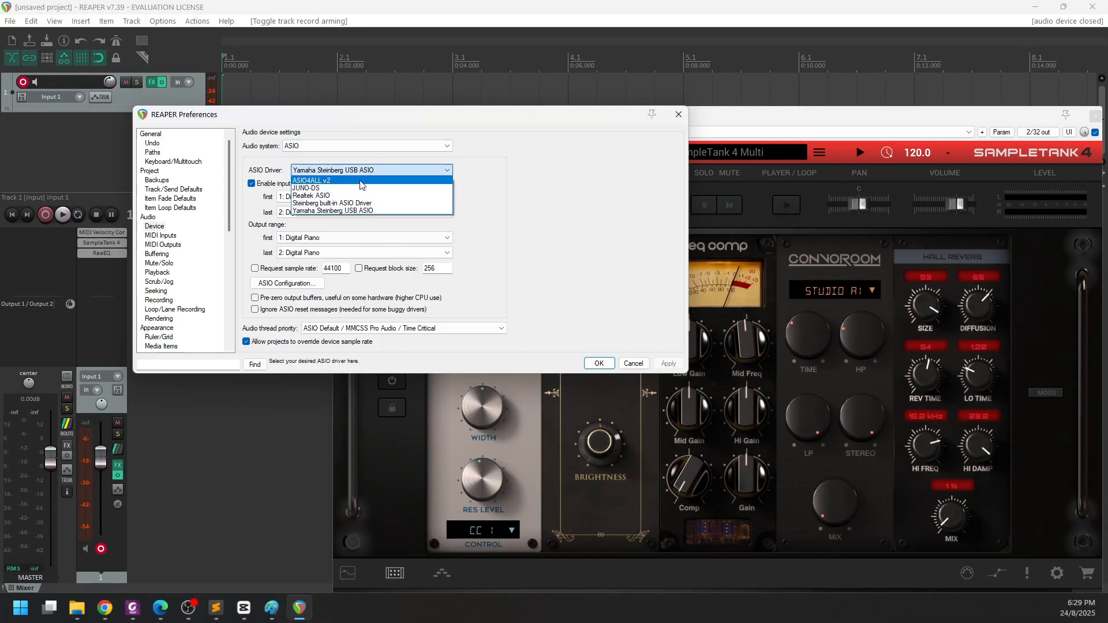
click(501, 193)
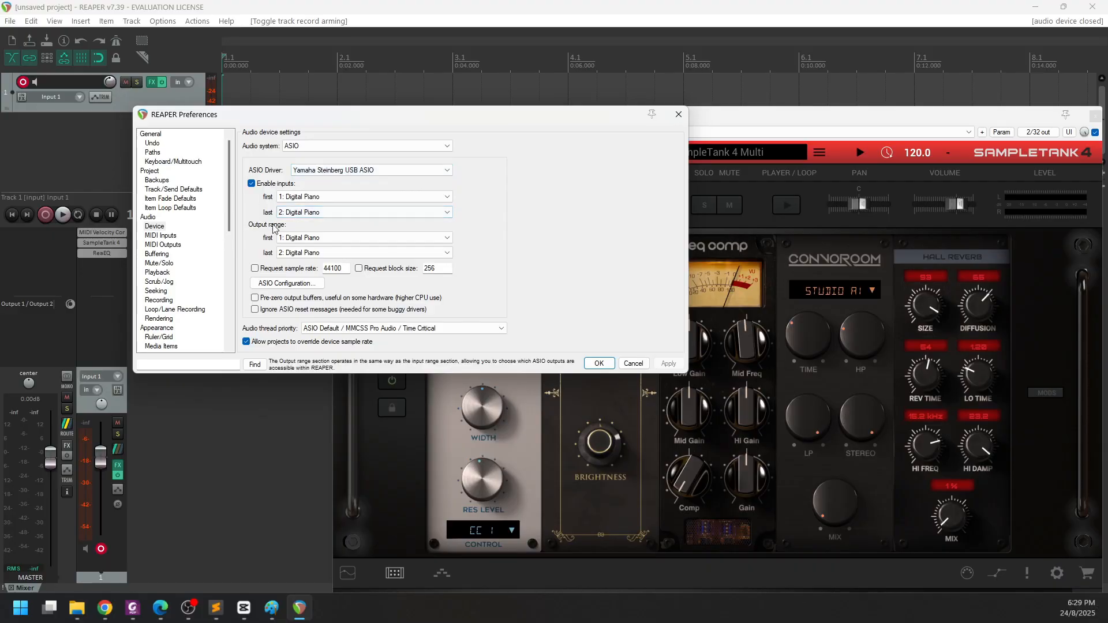
click(161, 236)
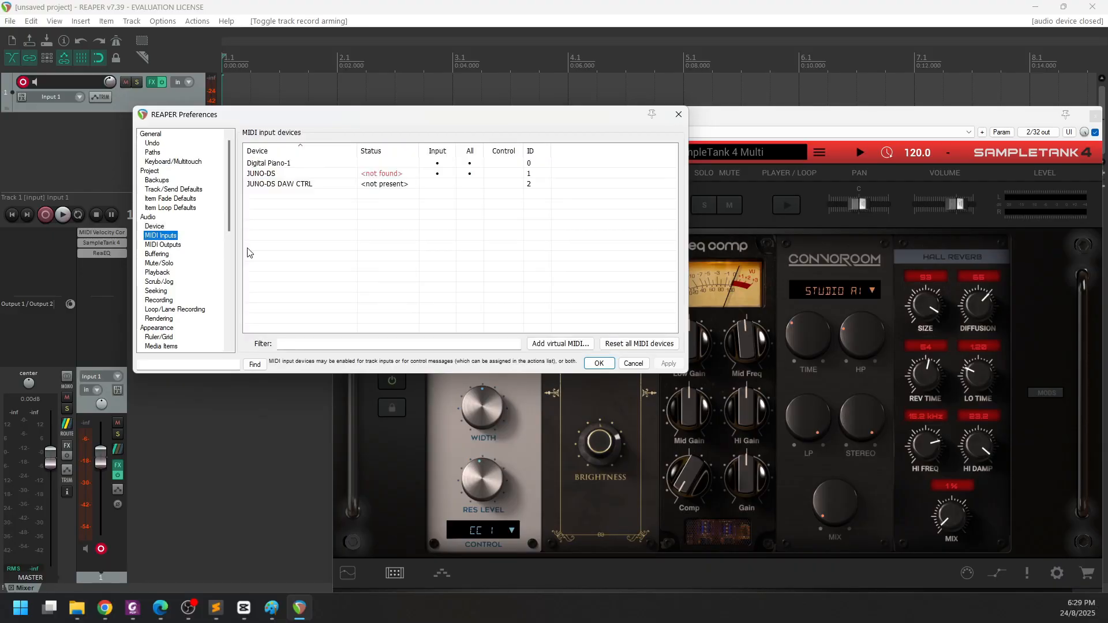
Configure the Digital Piano-1 MIDI input with device input and inclusion in All MIDI Inputs enabled, and accept the preferences.
click(286, 163)
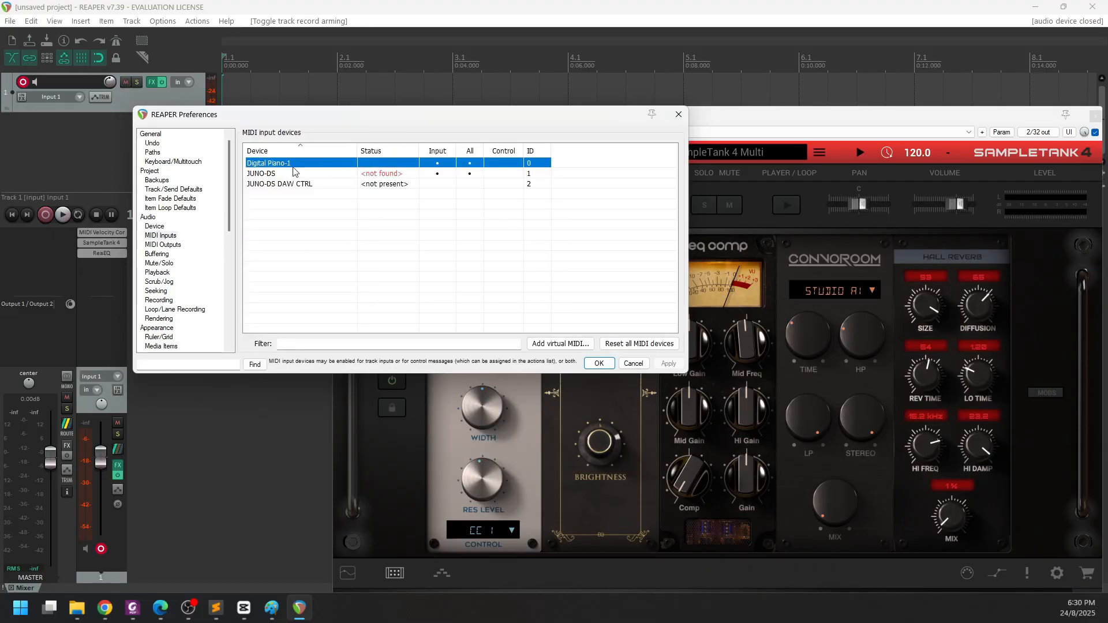
click(324, 174)
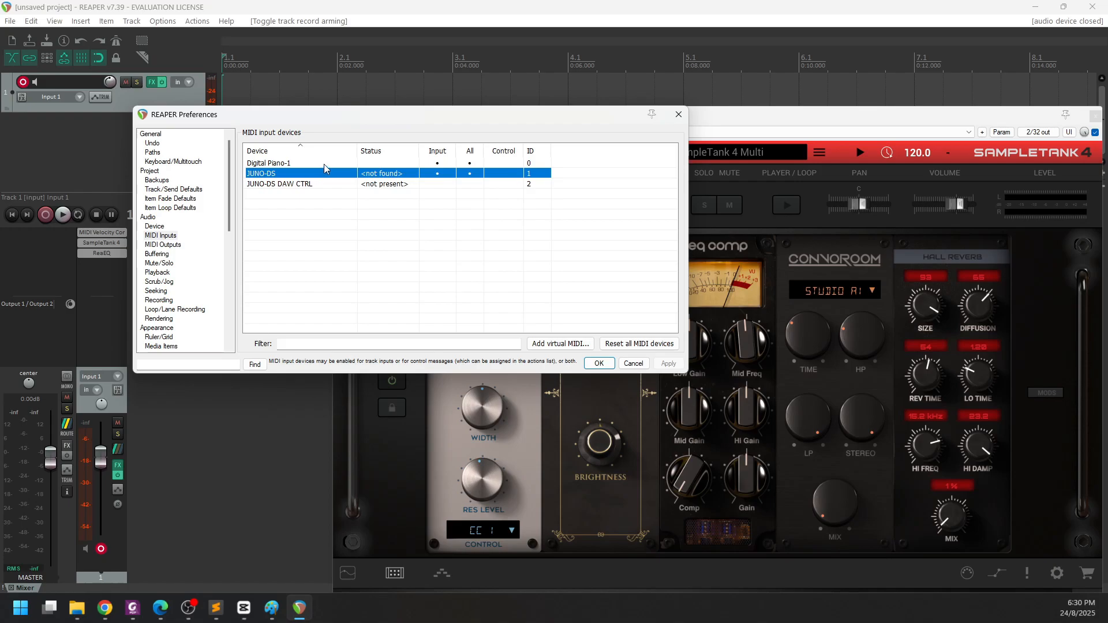
click(325, 164)
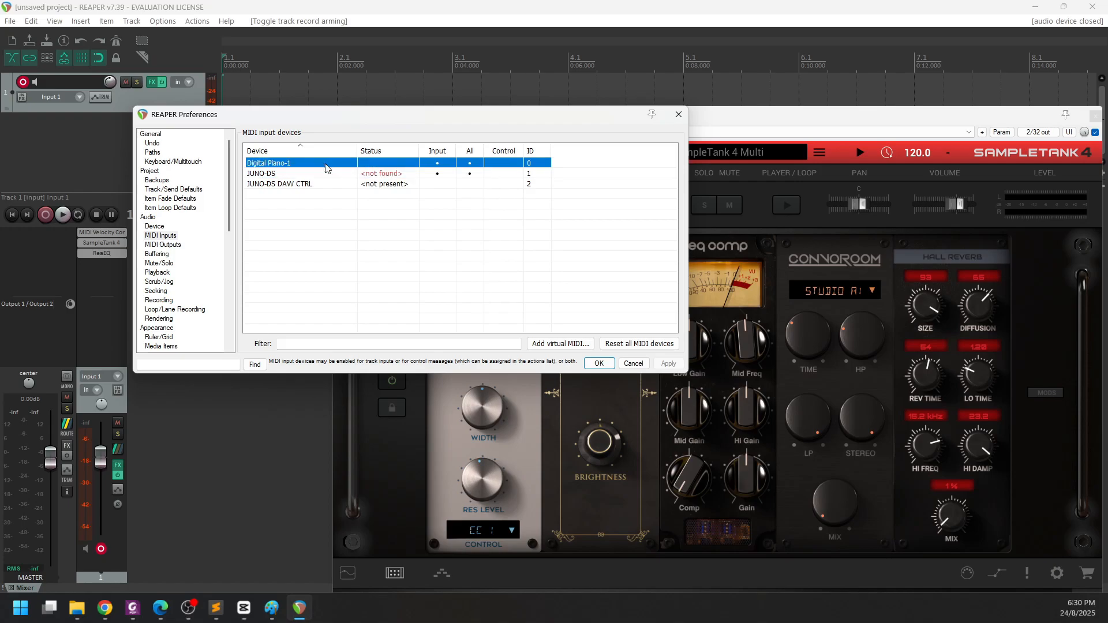
double_click(325, 165)
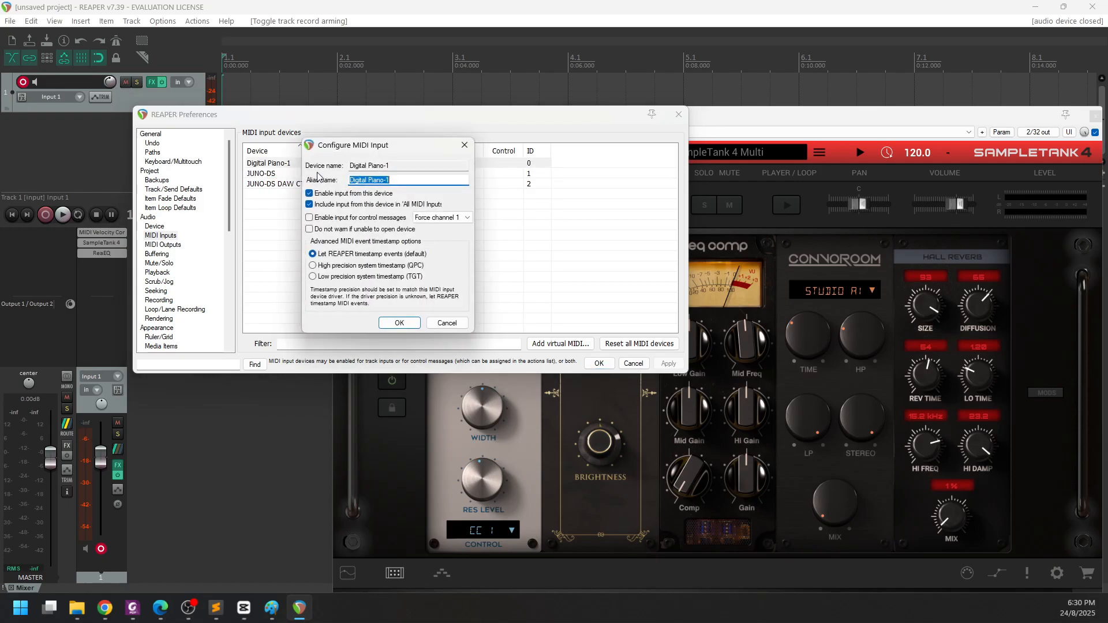
drag(357, 84, 464, 145)
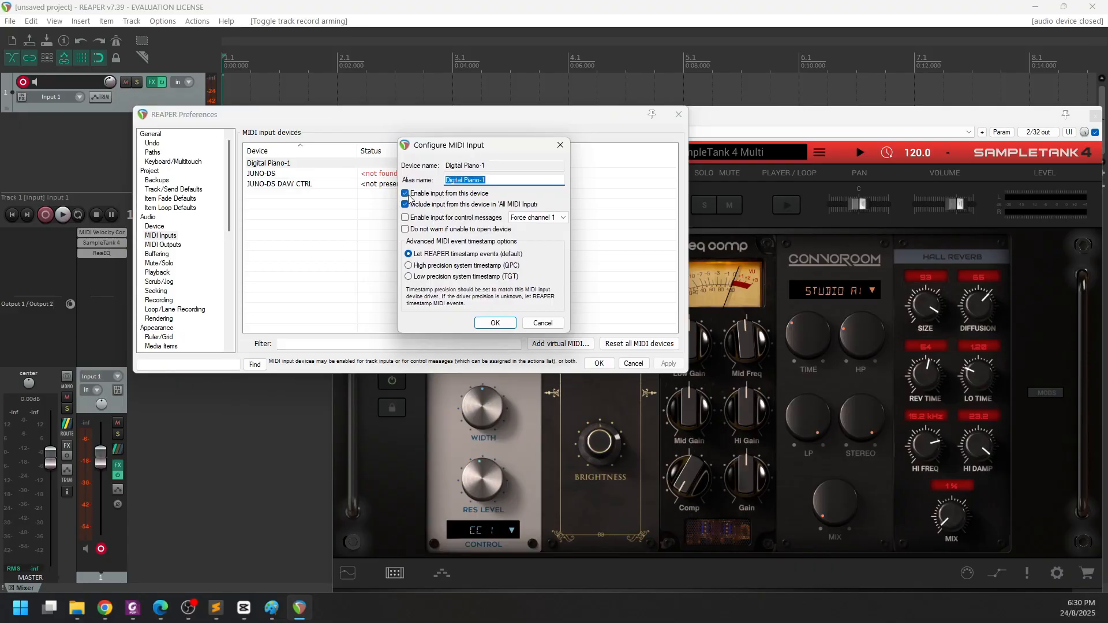
click(494, 322)
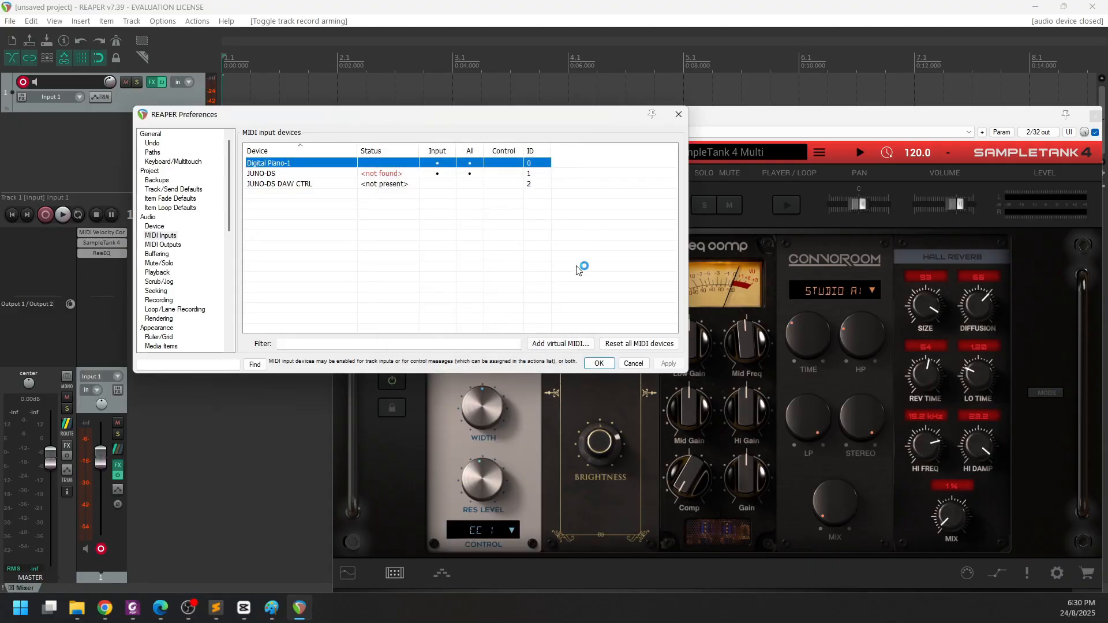
click(598, 363)
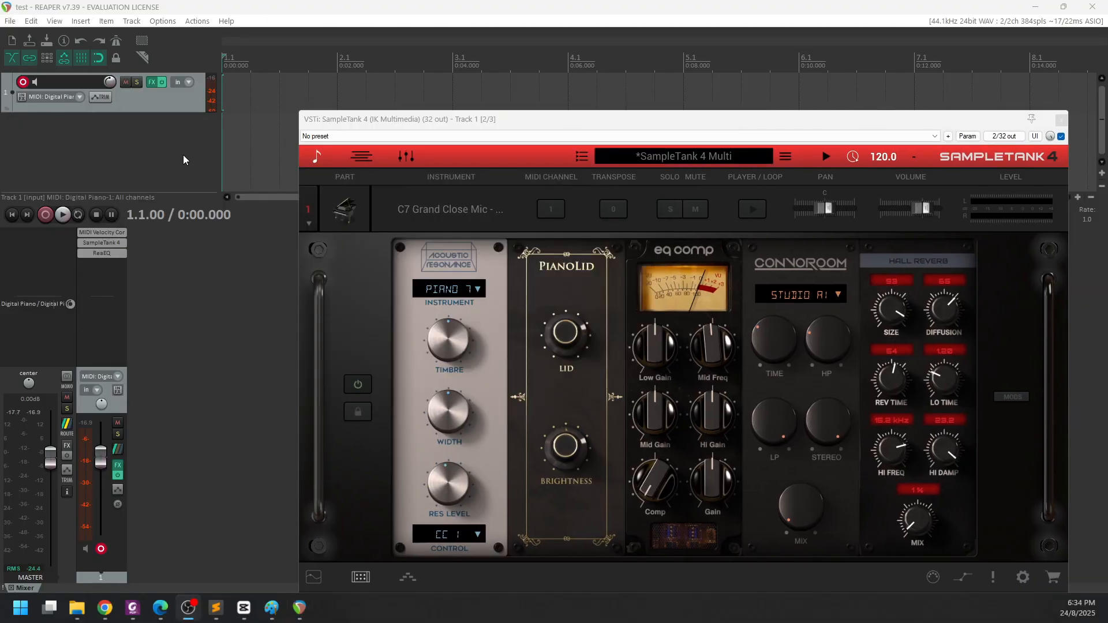
Record a MIDI performance on track 1, stop the transport, and move the SampleTank 4 window so its effects rack is fully in view.
click(45, 215)
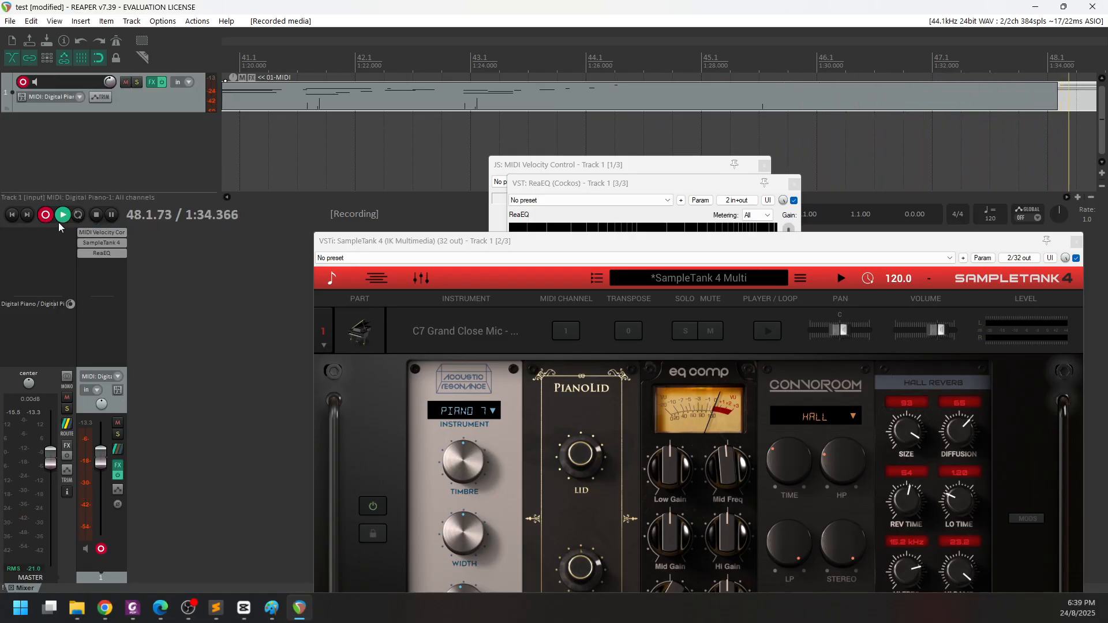
click(45, 214)
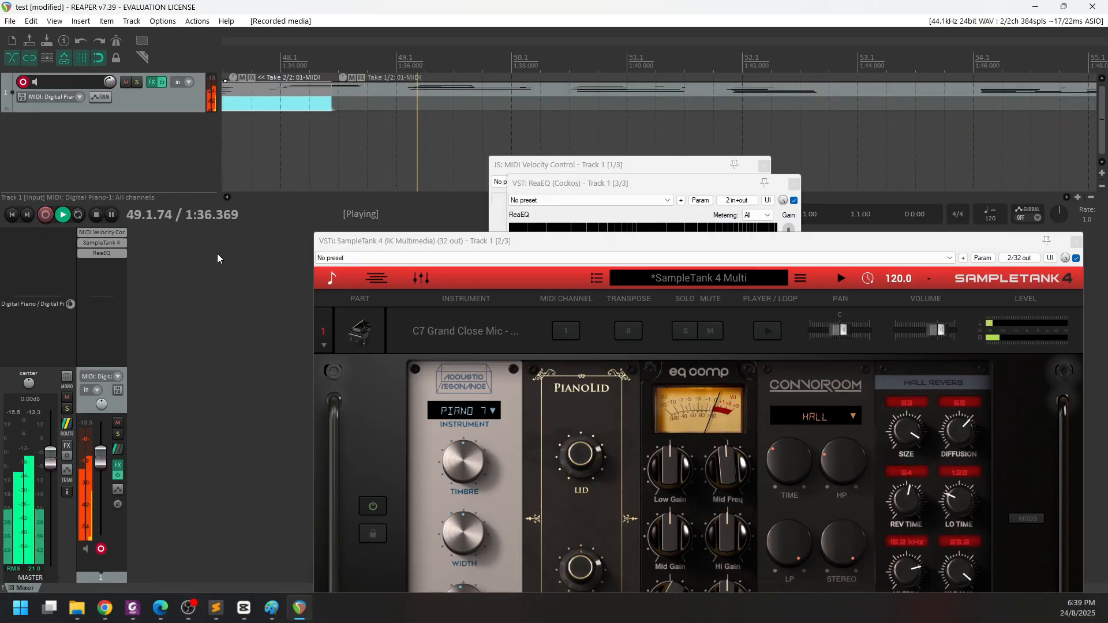
click(98, 218)
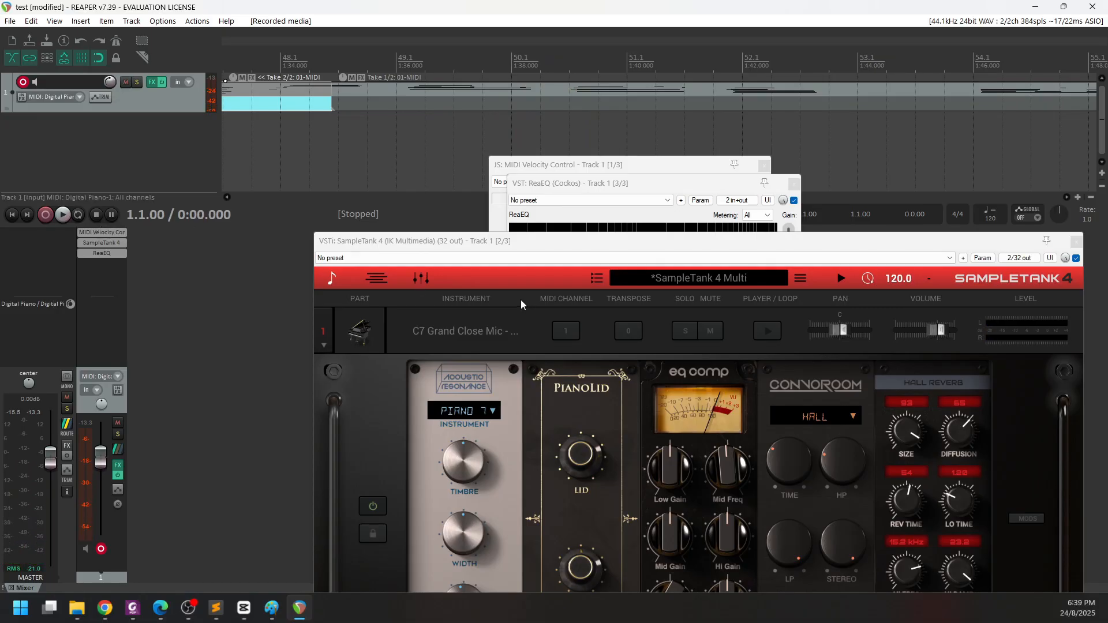
drag(527, 249, 416, 94)
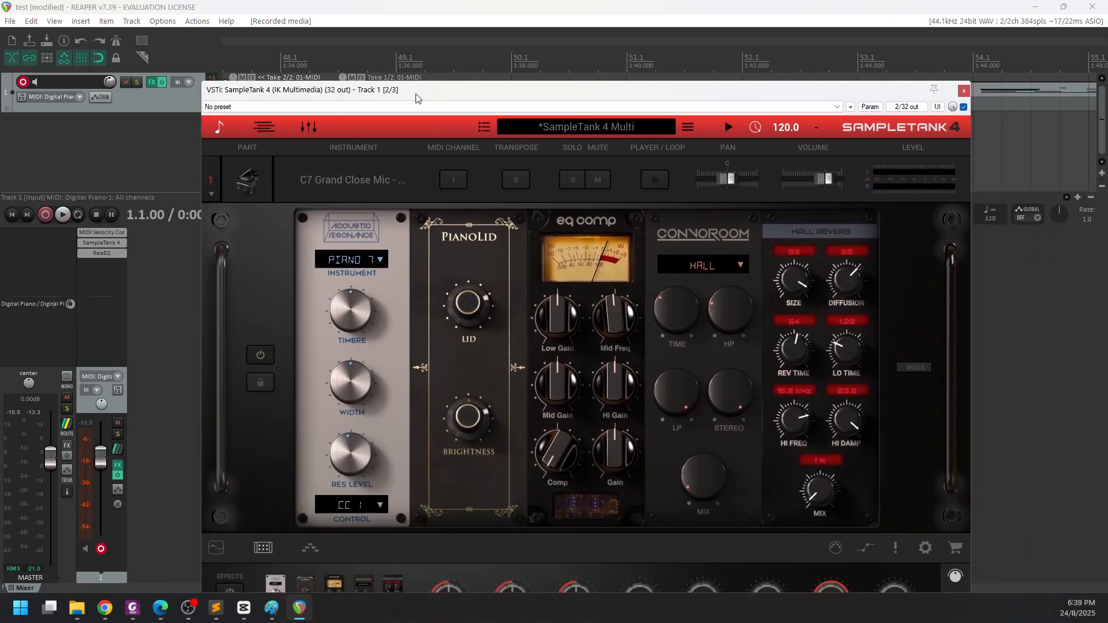